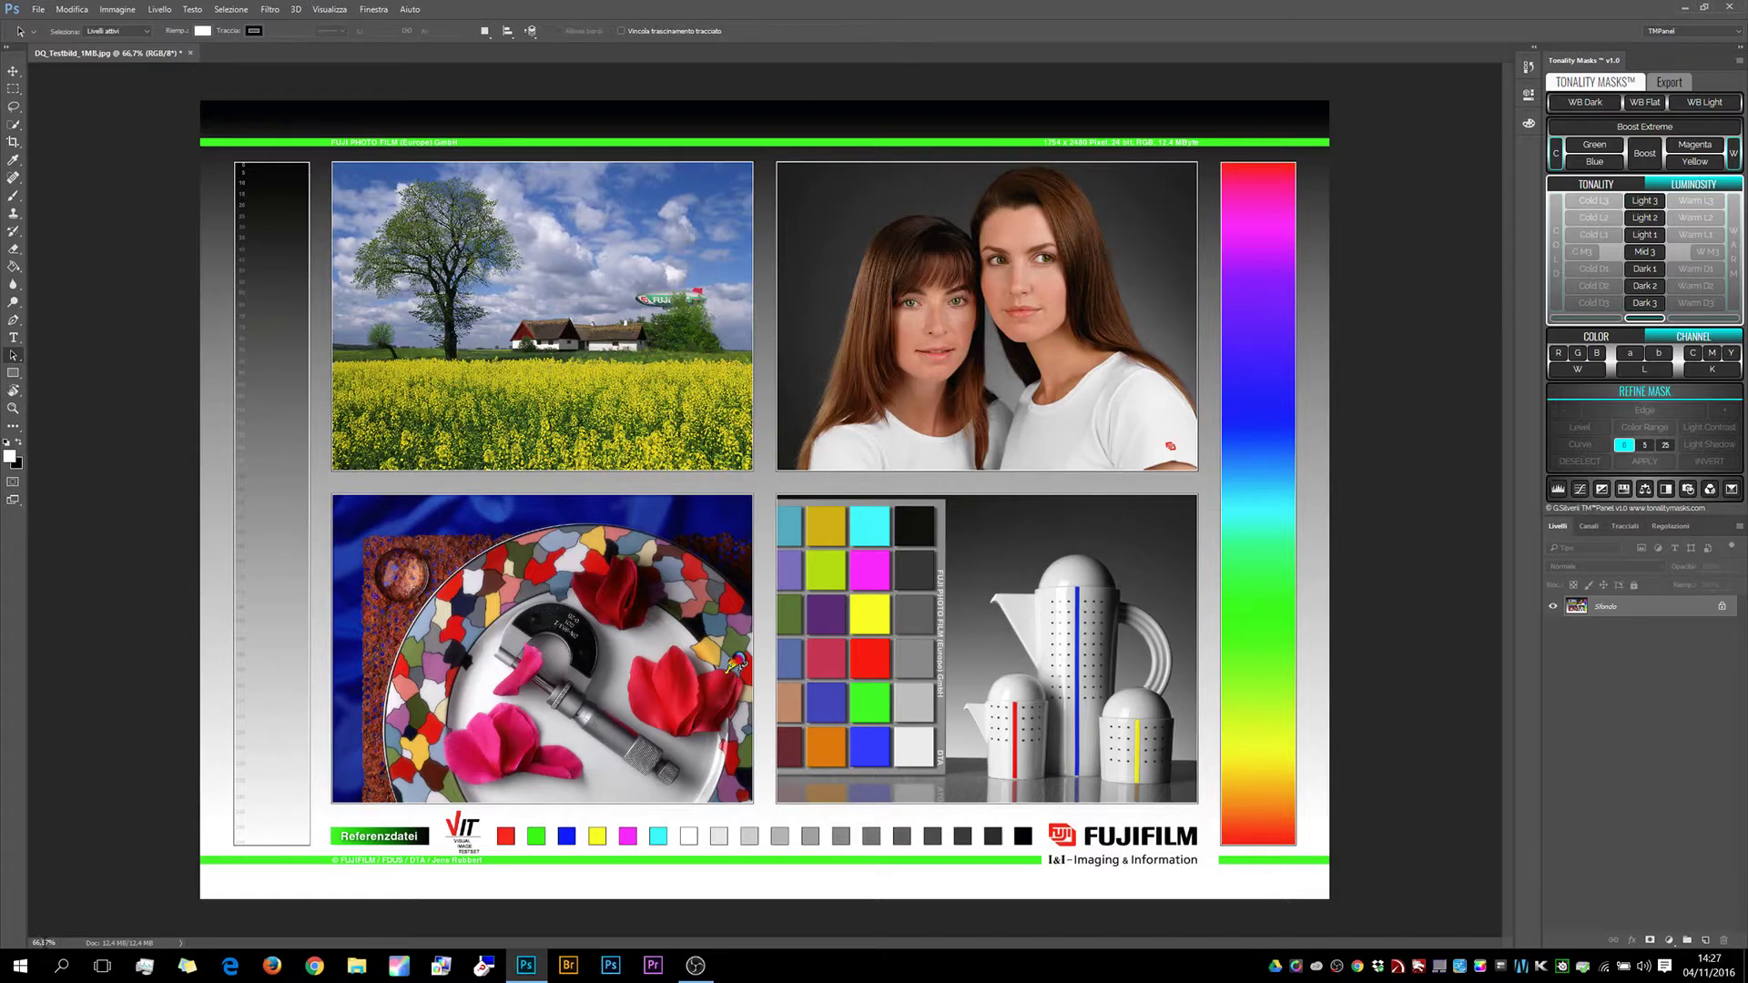
# Zoom the test chart to 180% and scroll to centre the two women's portrait.
pyautogui.click(44, 942)
pyautogui.write('180')
pyautogui.press('Return')
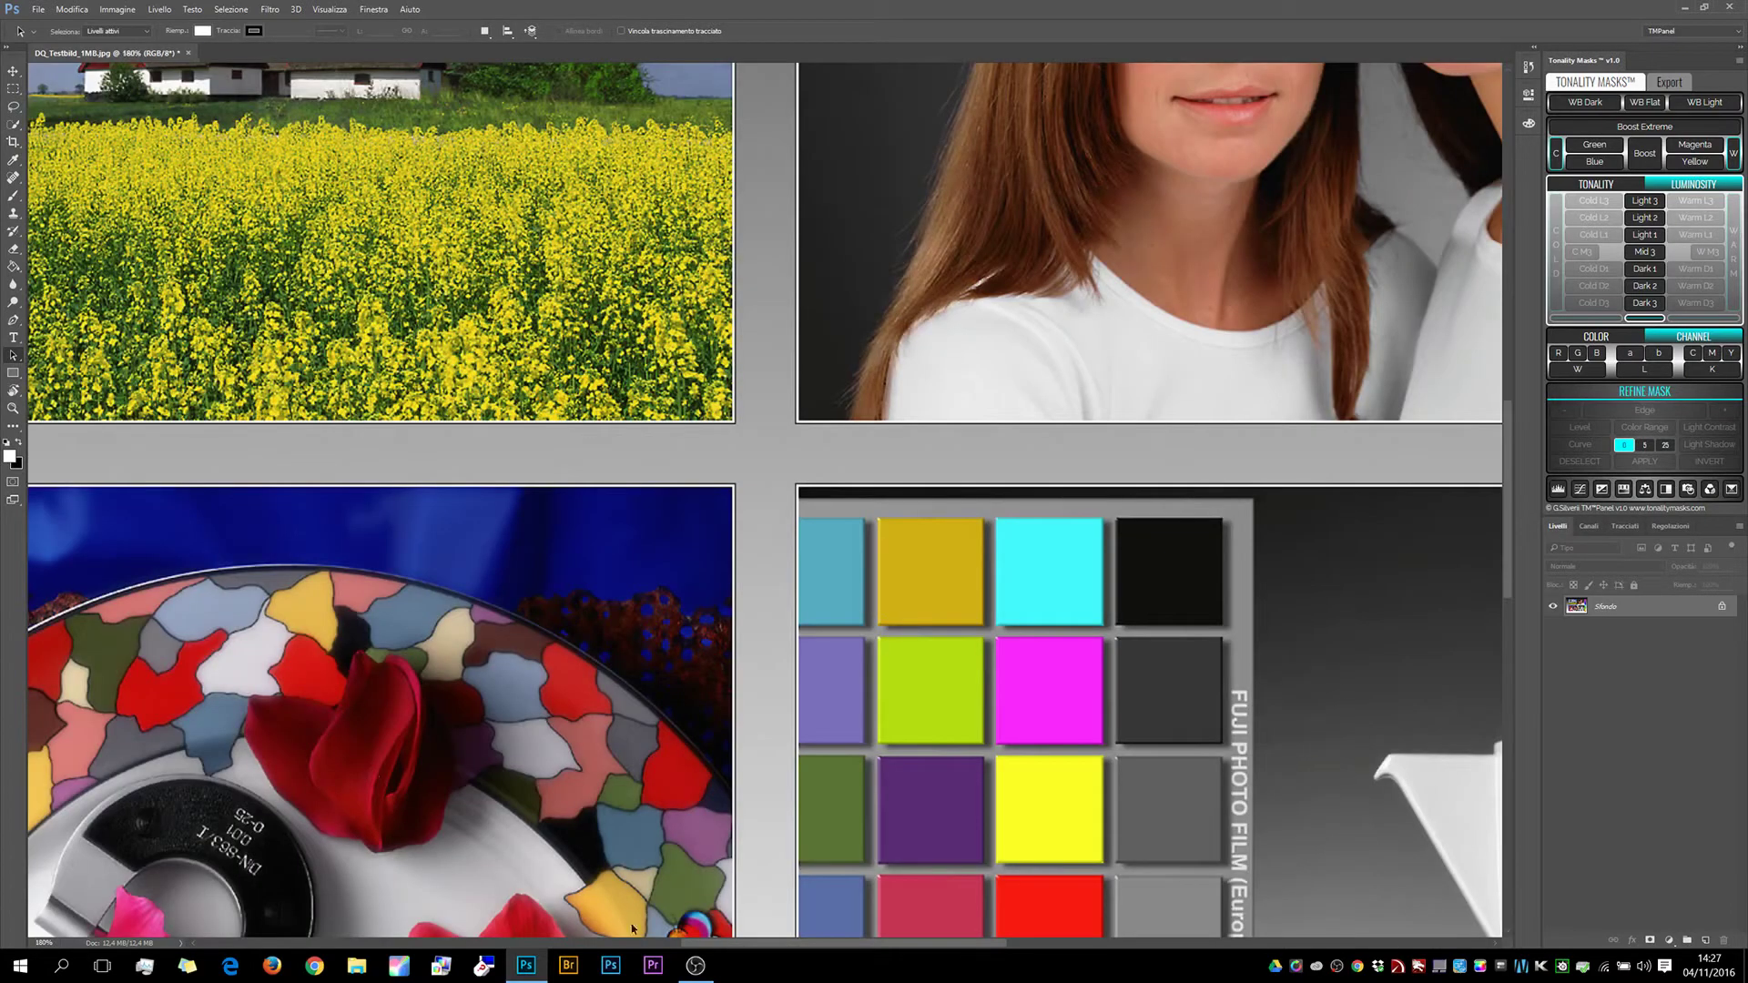
pyautogui.moveTo(718, 947); pyautogui.dragTo(822, 940)
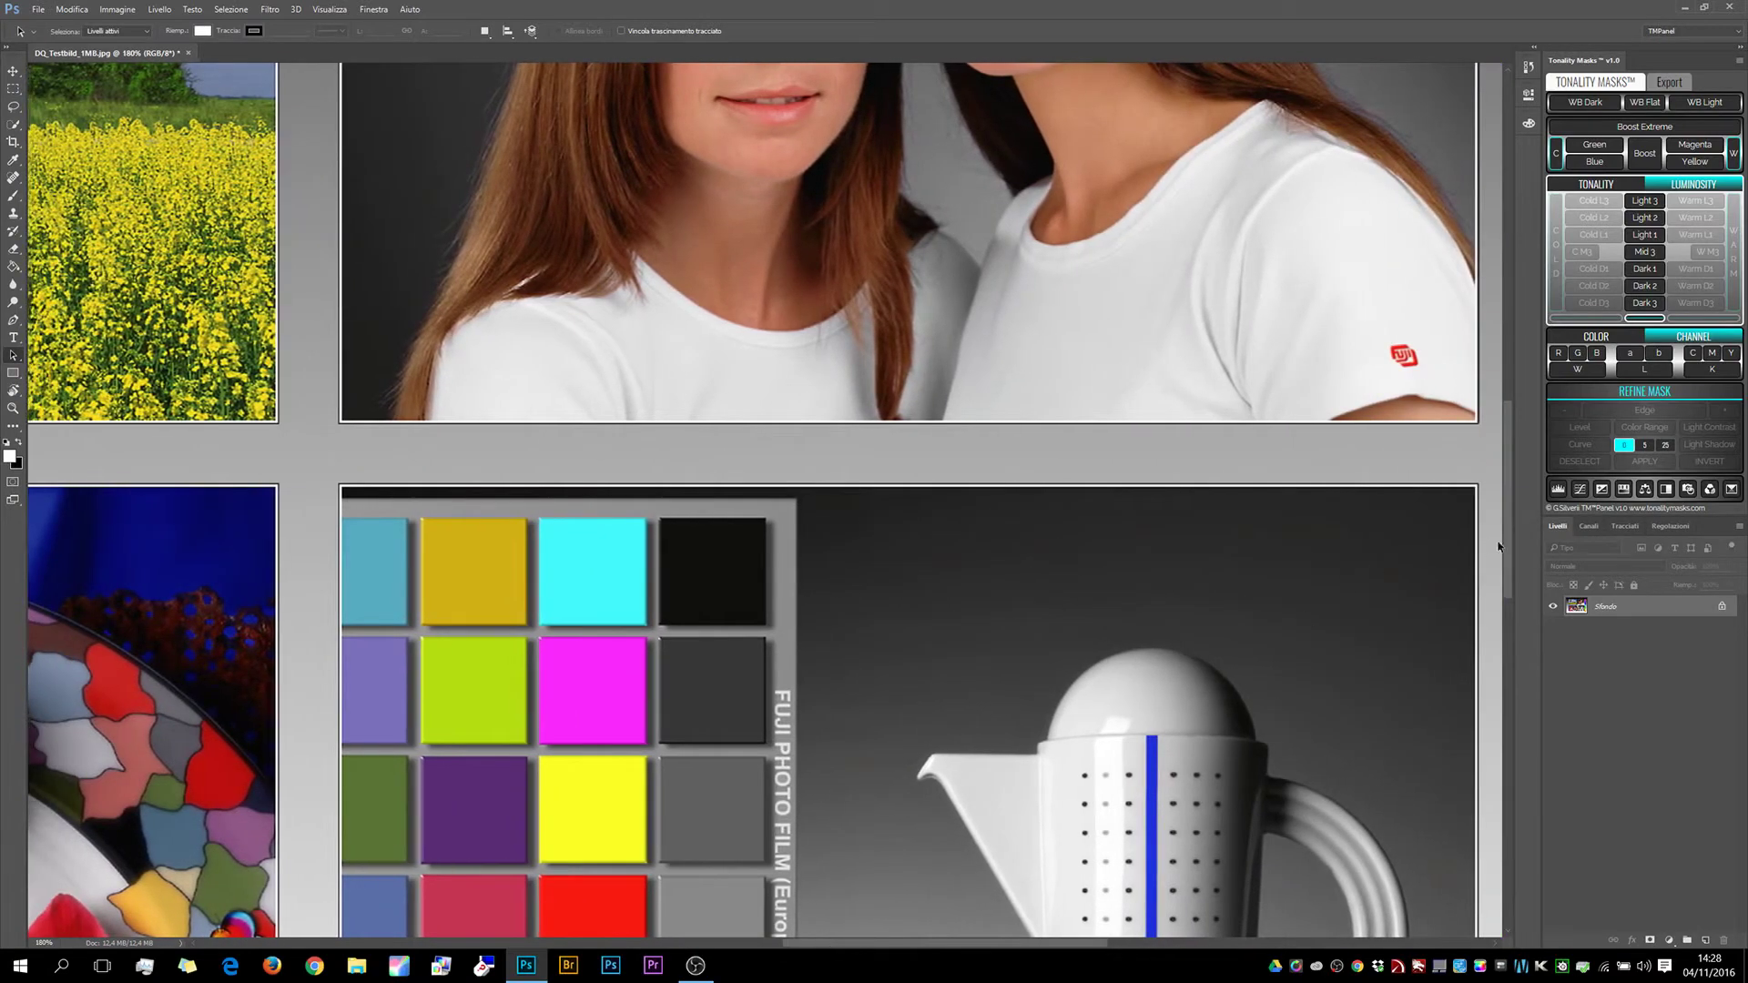
pyautogui.moveTo(1502, 547); pyautogui.dragTo(1511, 436)
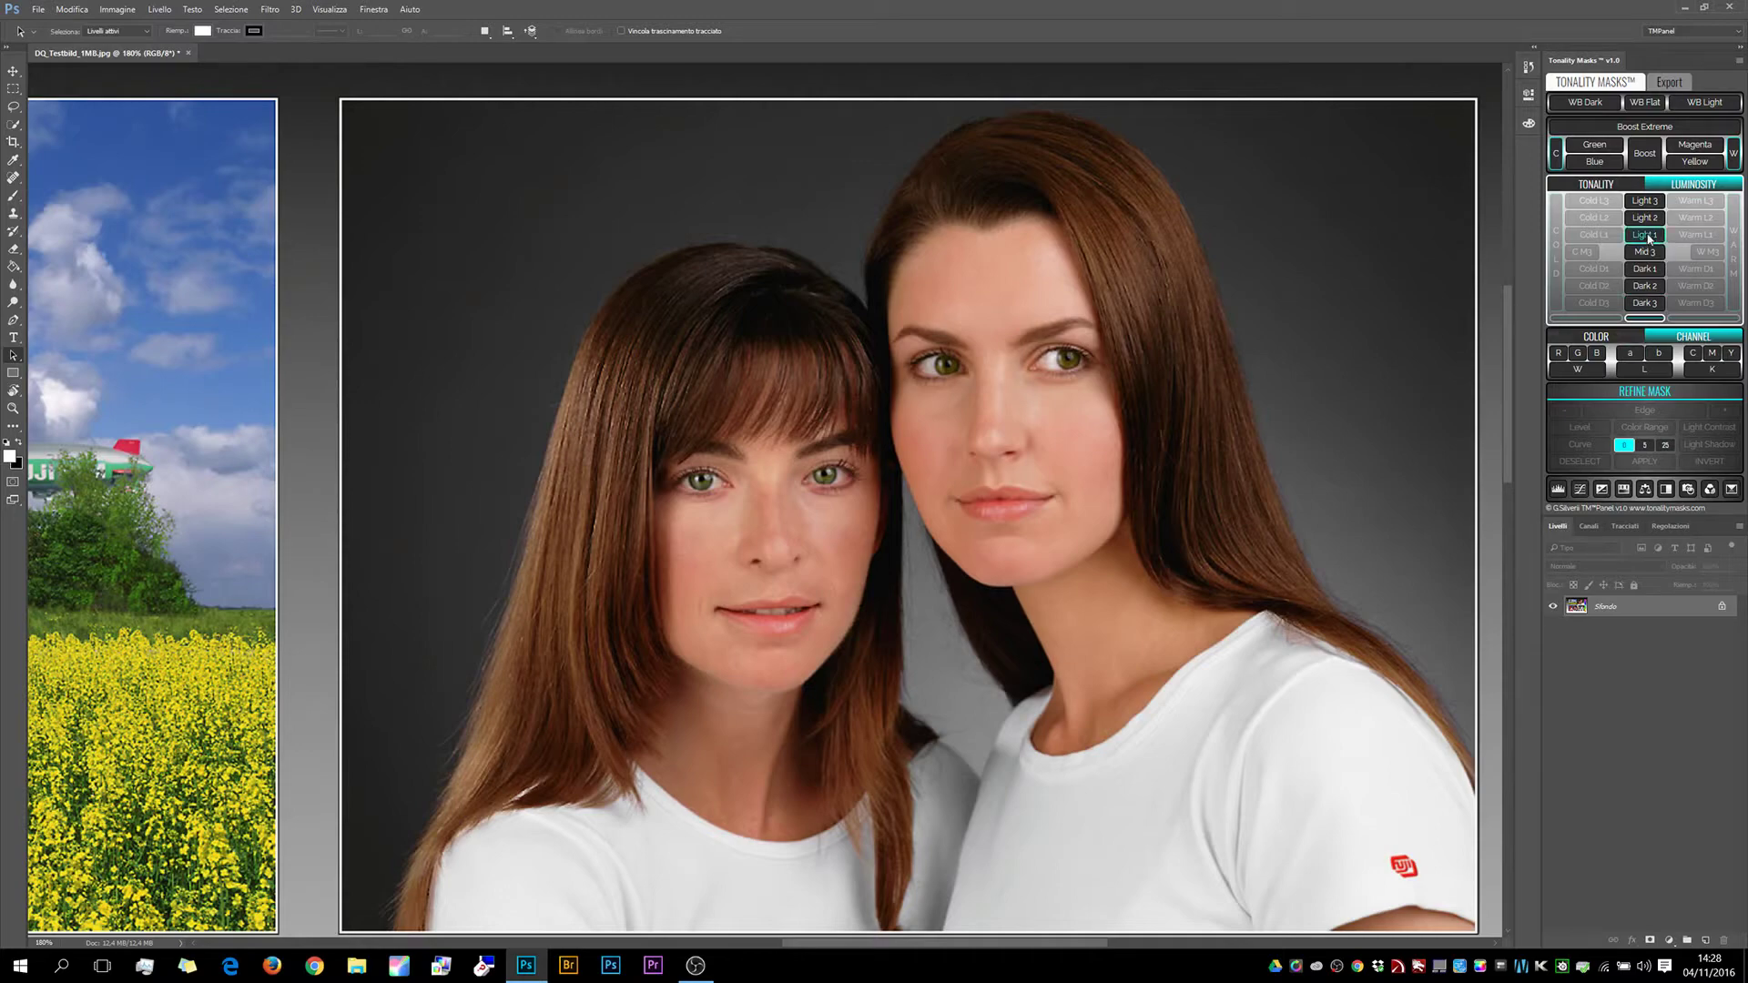
# Load a Light luminosity selection and tighten its mask with a Levels refinement.
pyautogui.click(1646, 235)
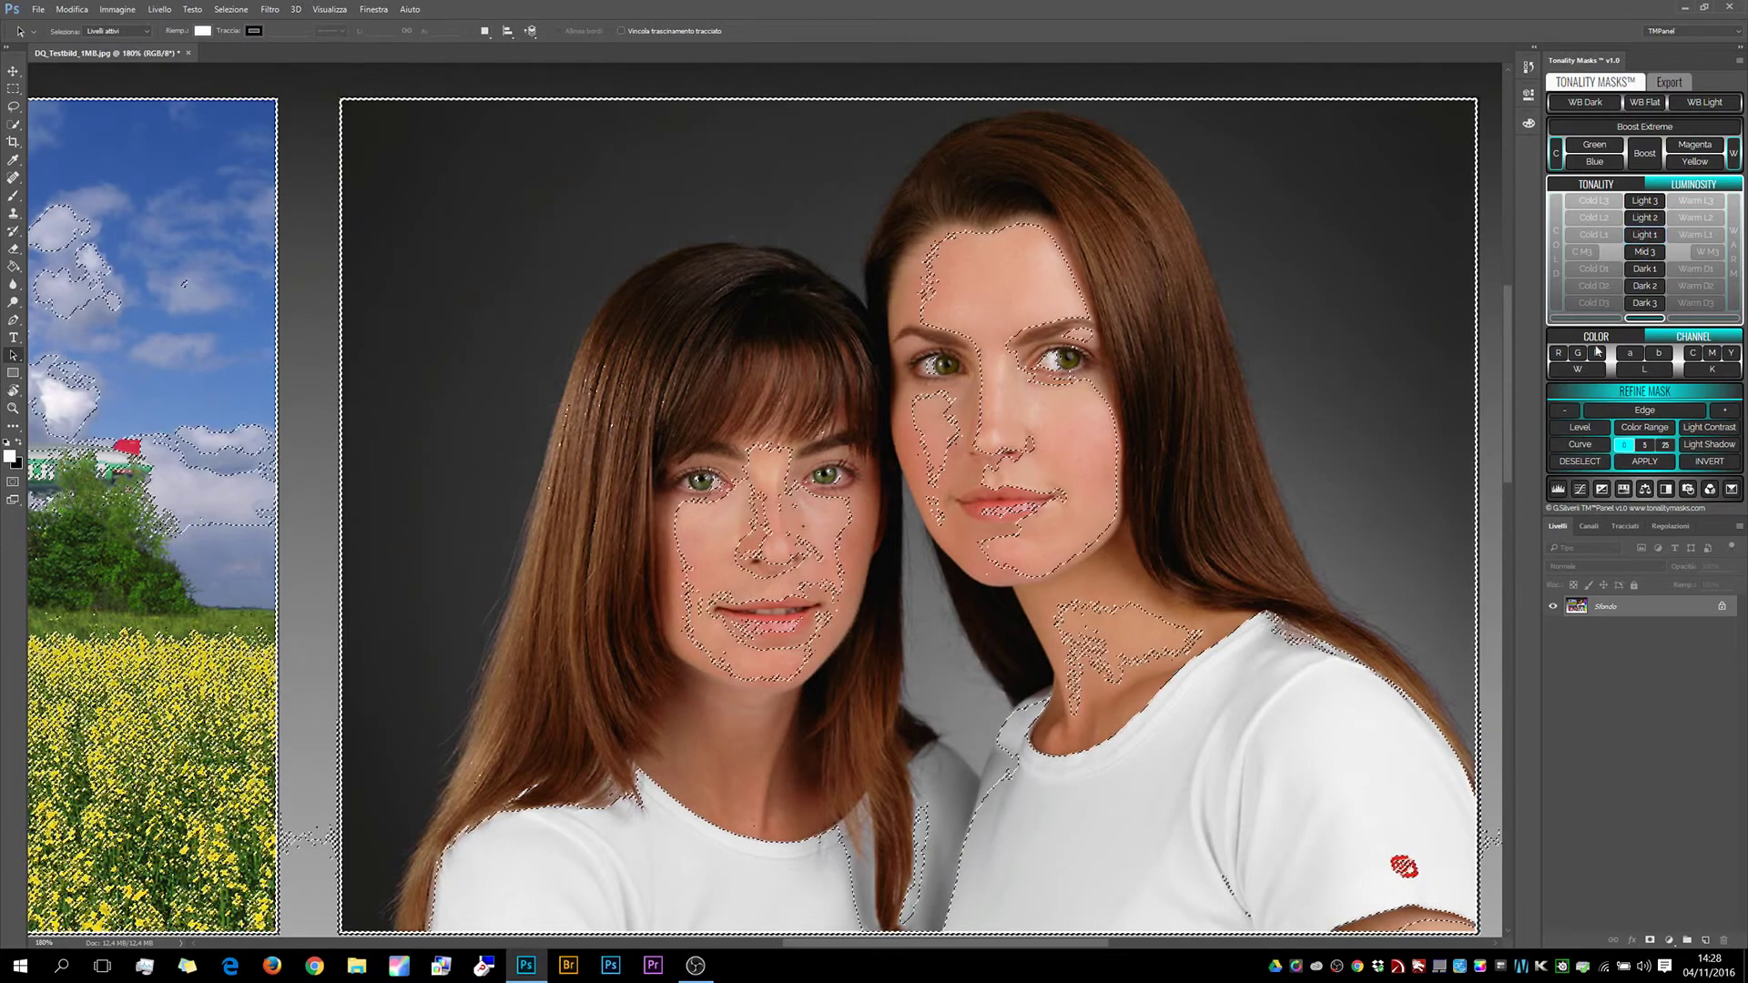
pyautogui.click(1579, 428)
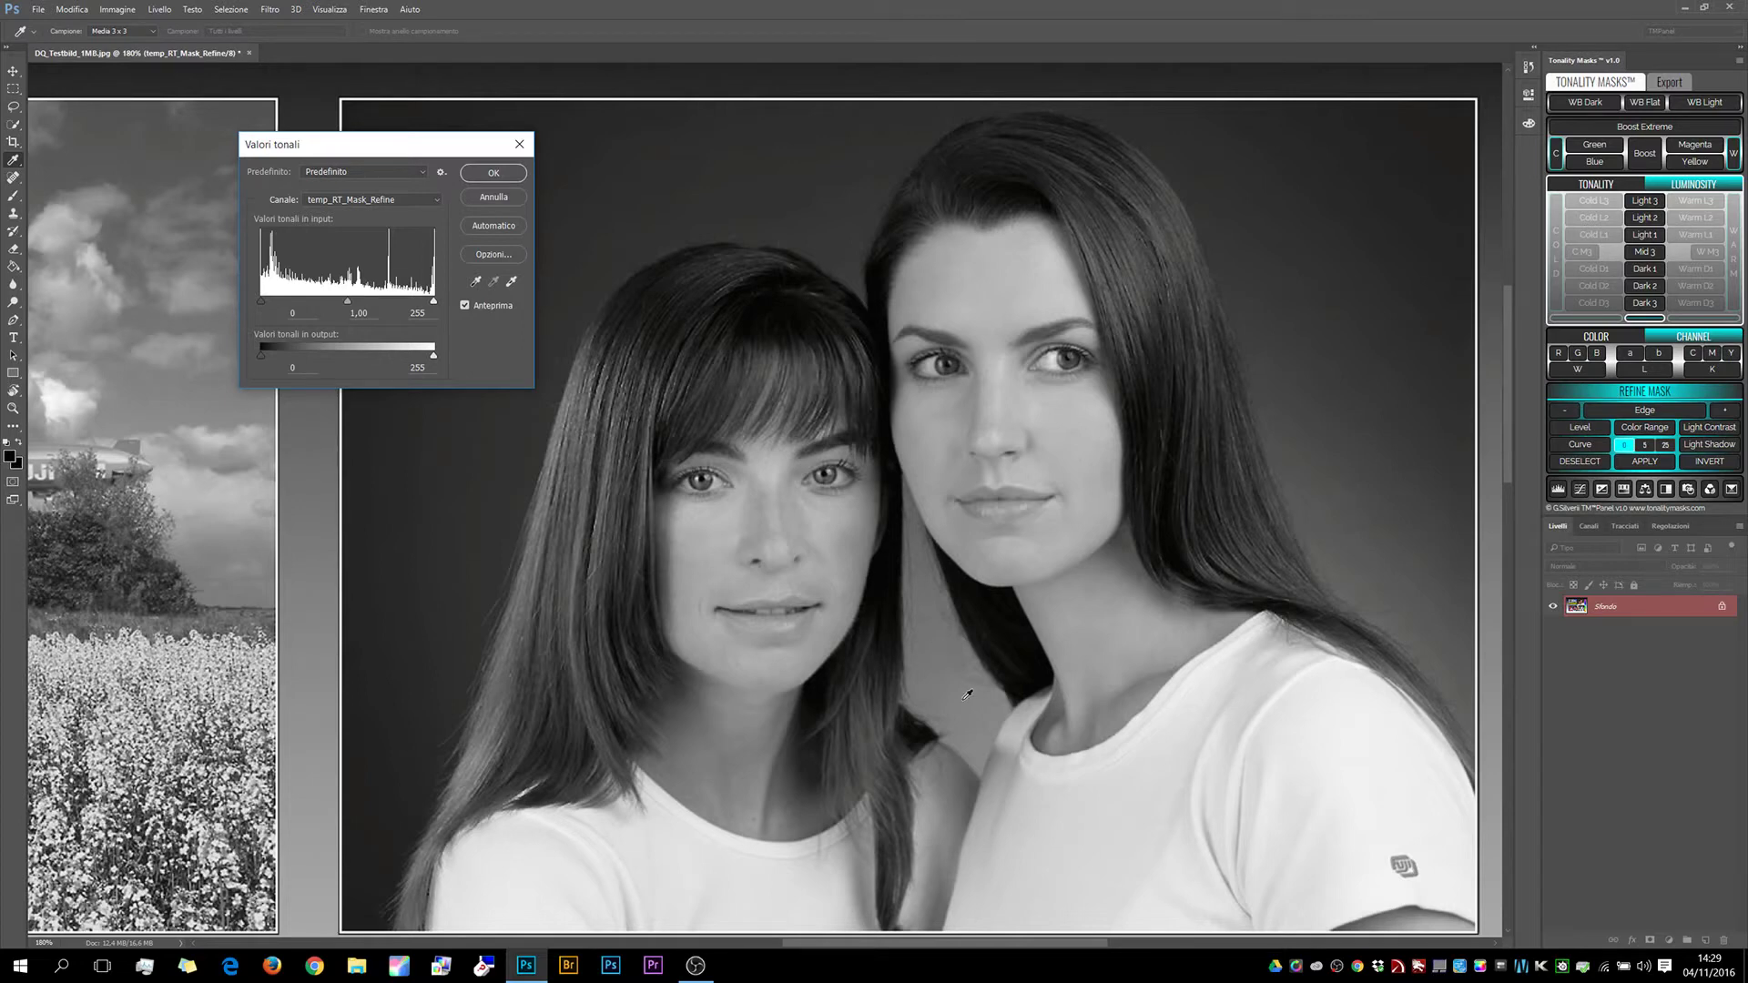
pyautogui.click(478, 196)
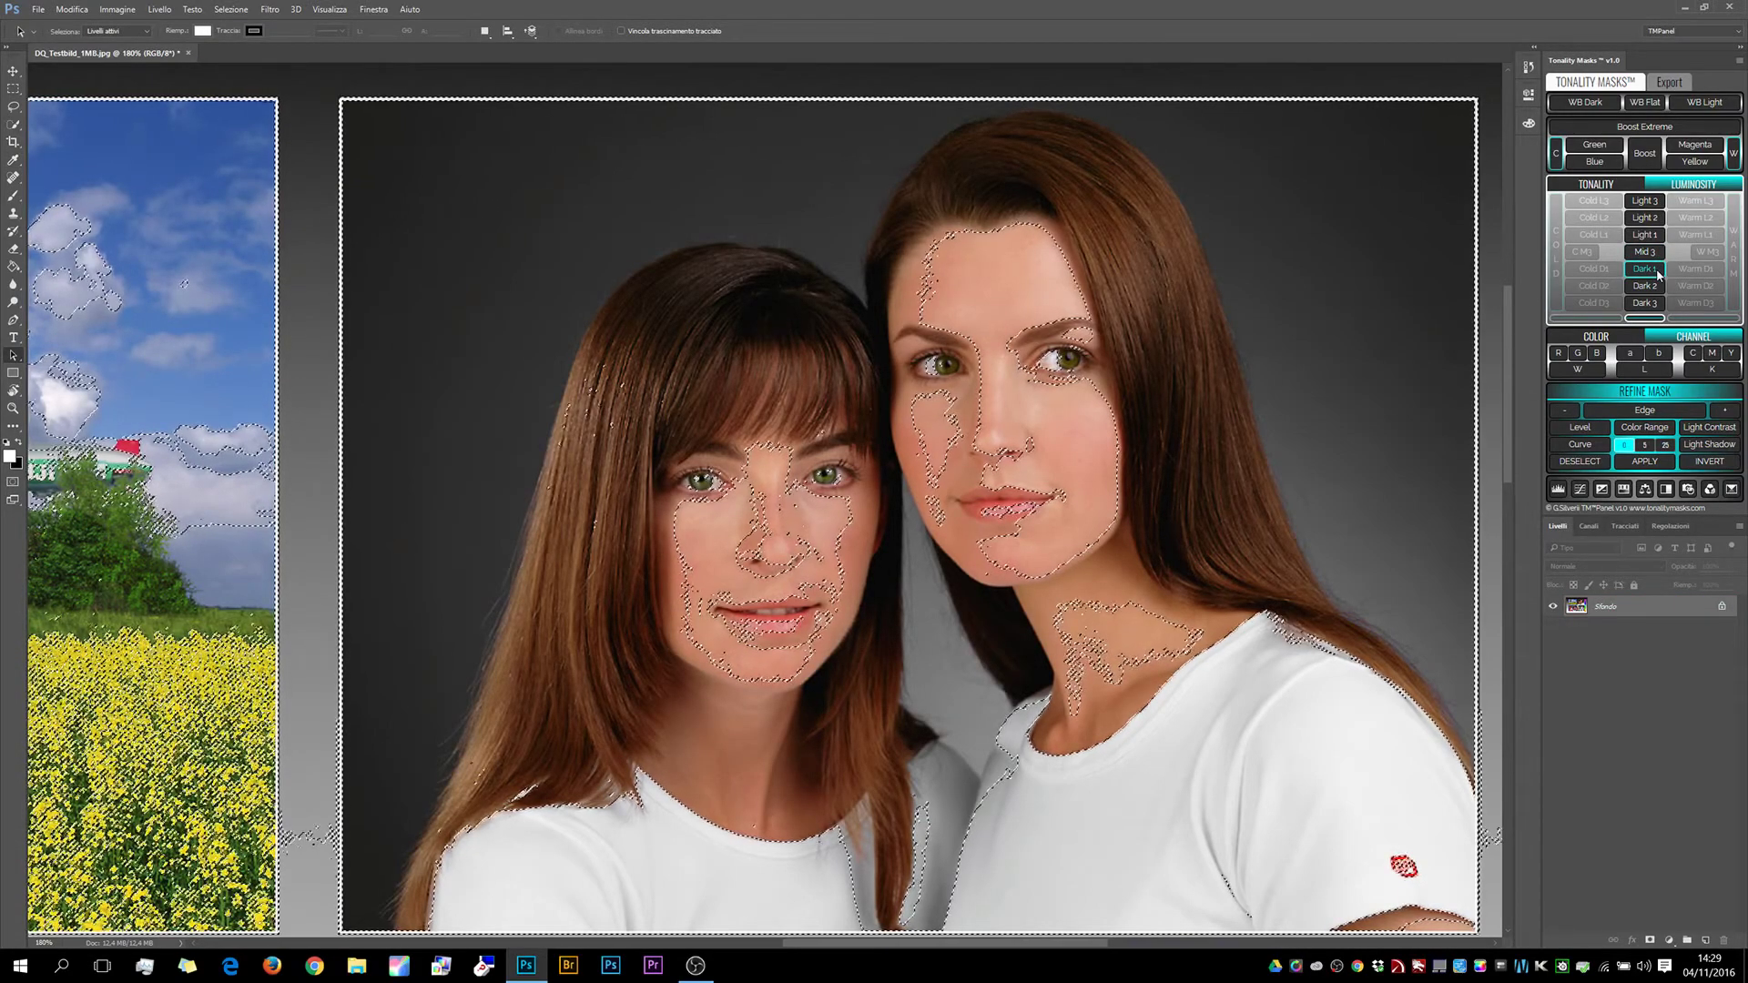
# Apply a second Levels refinement to the light-tone mask.
pyautogui.click(1575, 428)
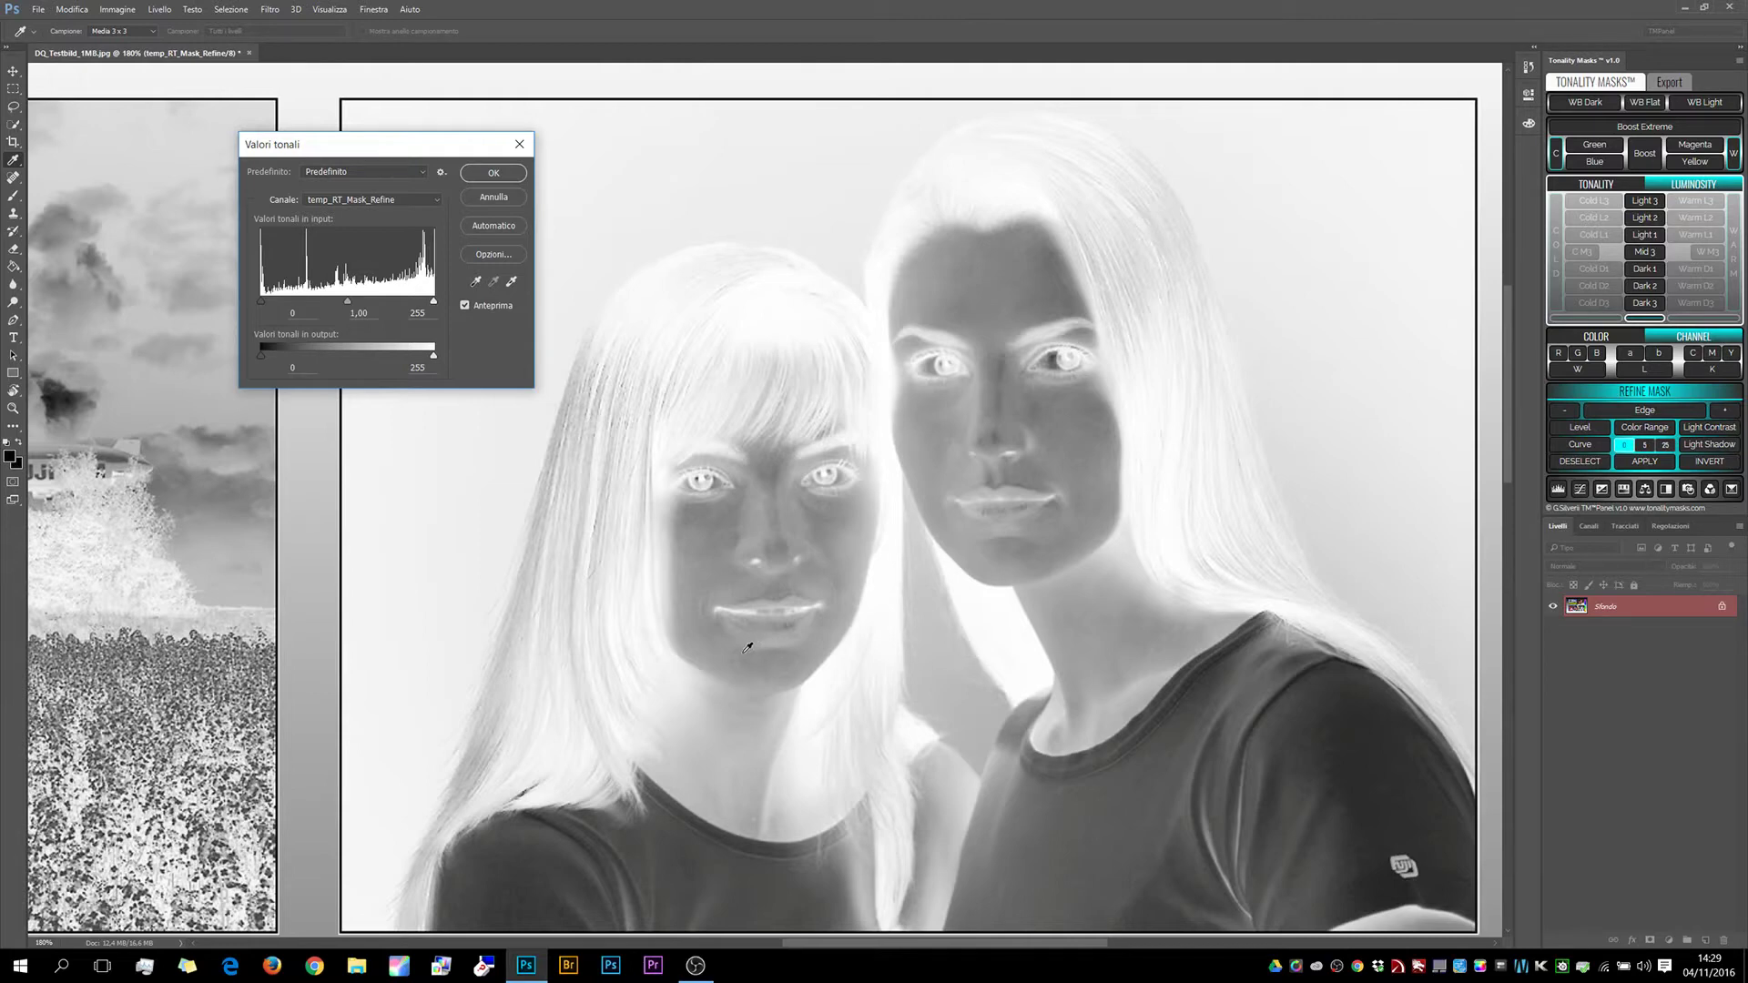
pyautogui.click(494, 197)
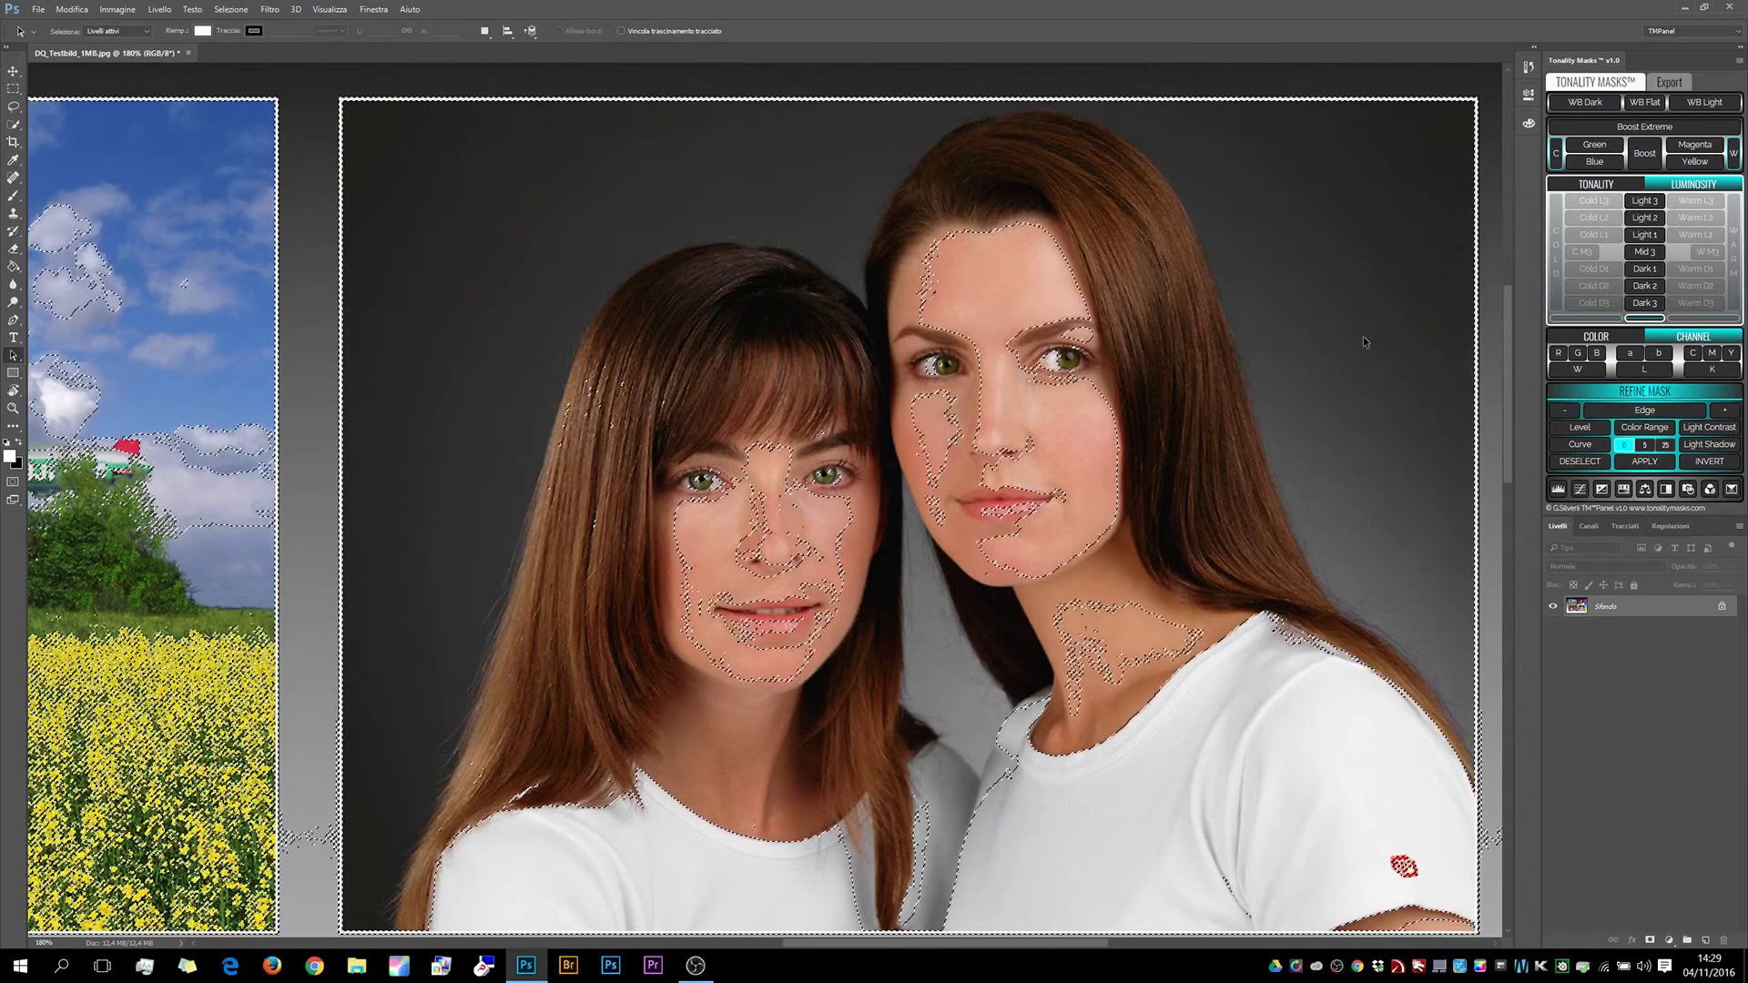
# Load the Mid 3 luminosity selection and refine its mask with Levels.
pyautogui.click(1644, 252)
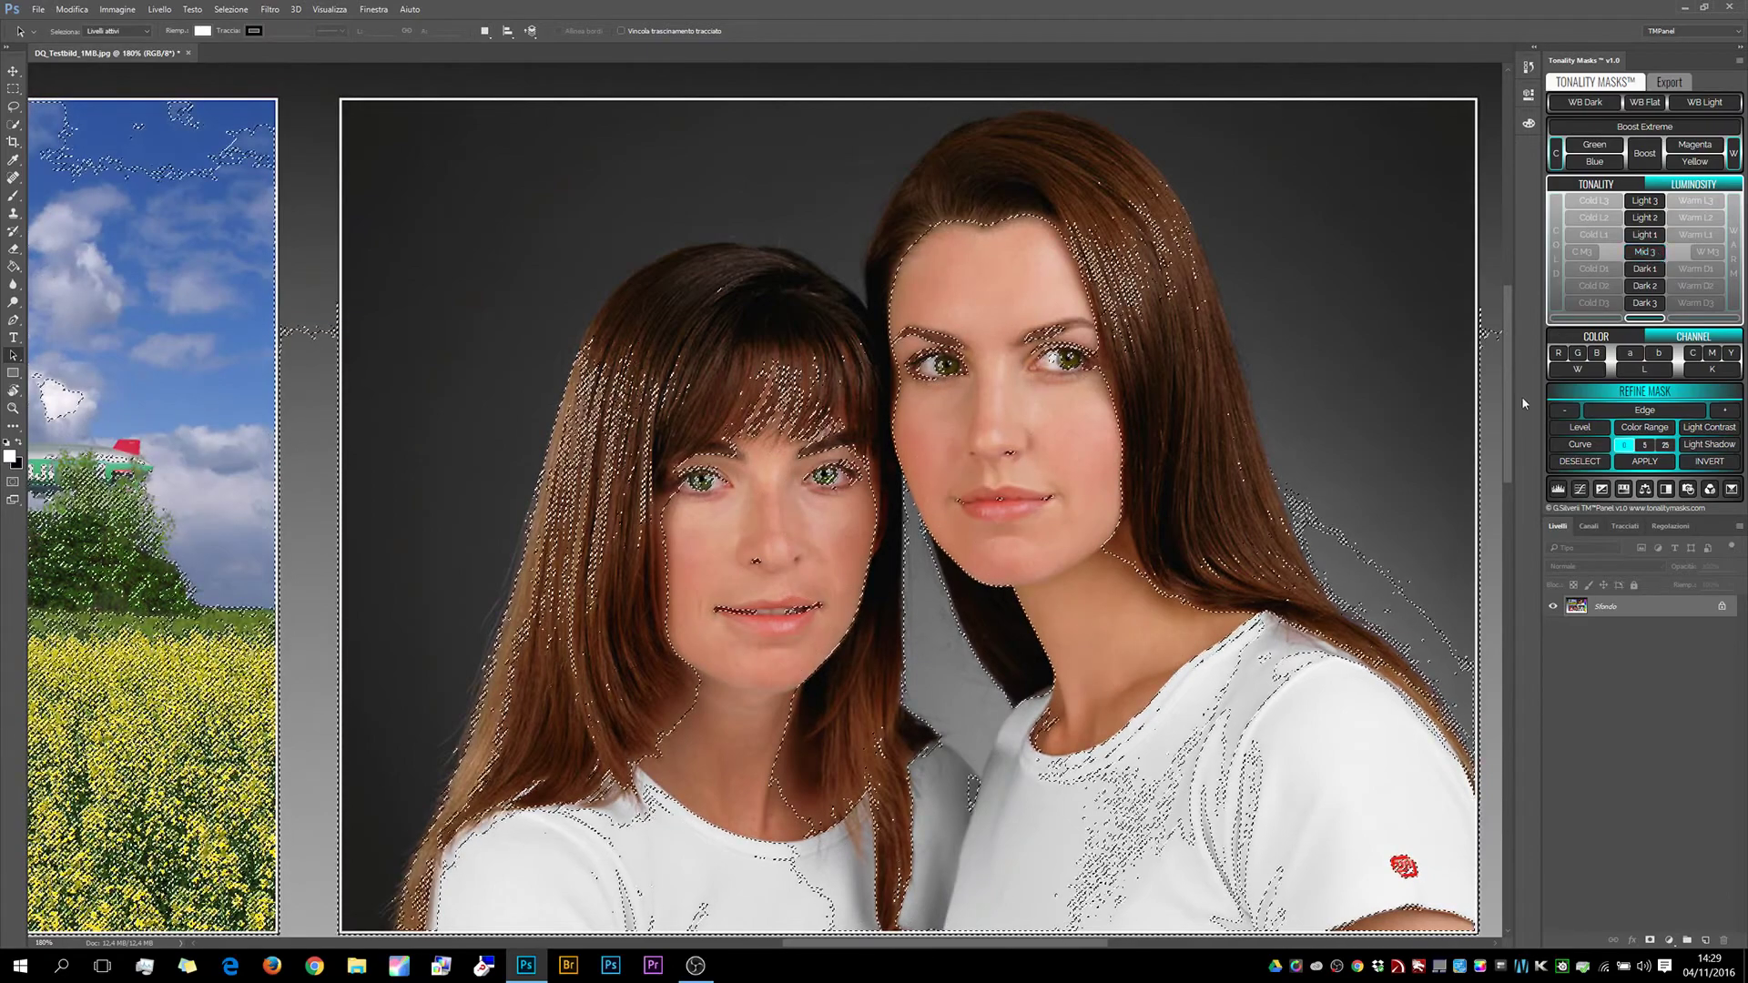
pyautogui.click(1579, 427)
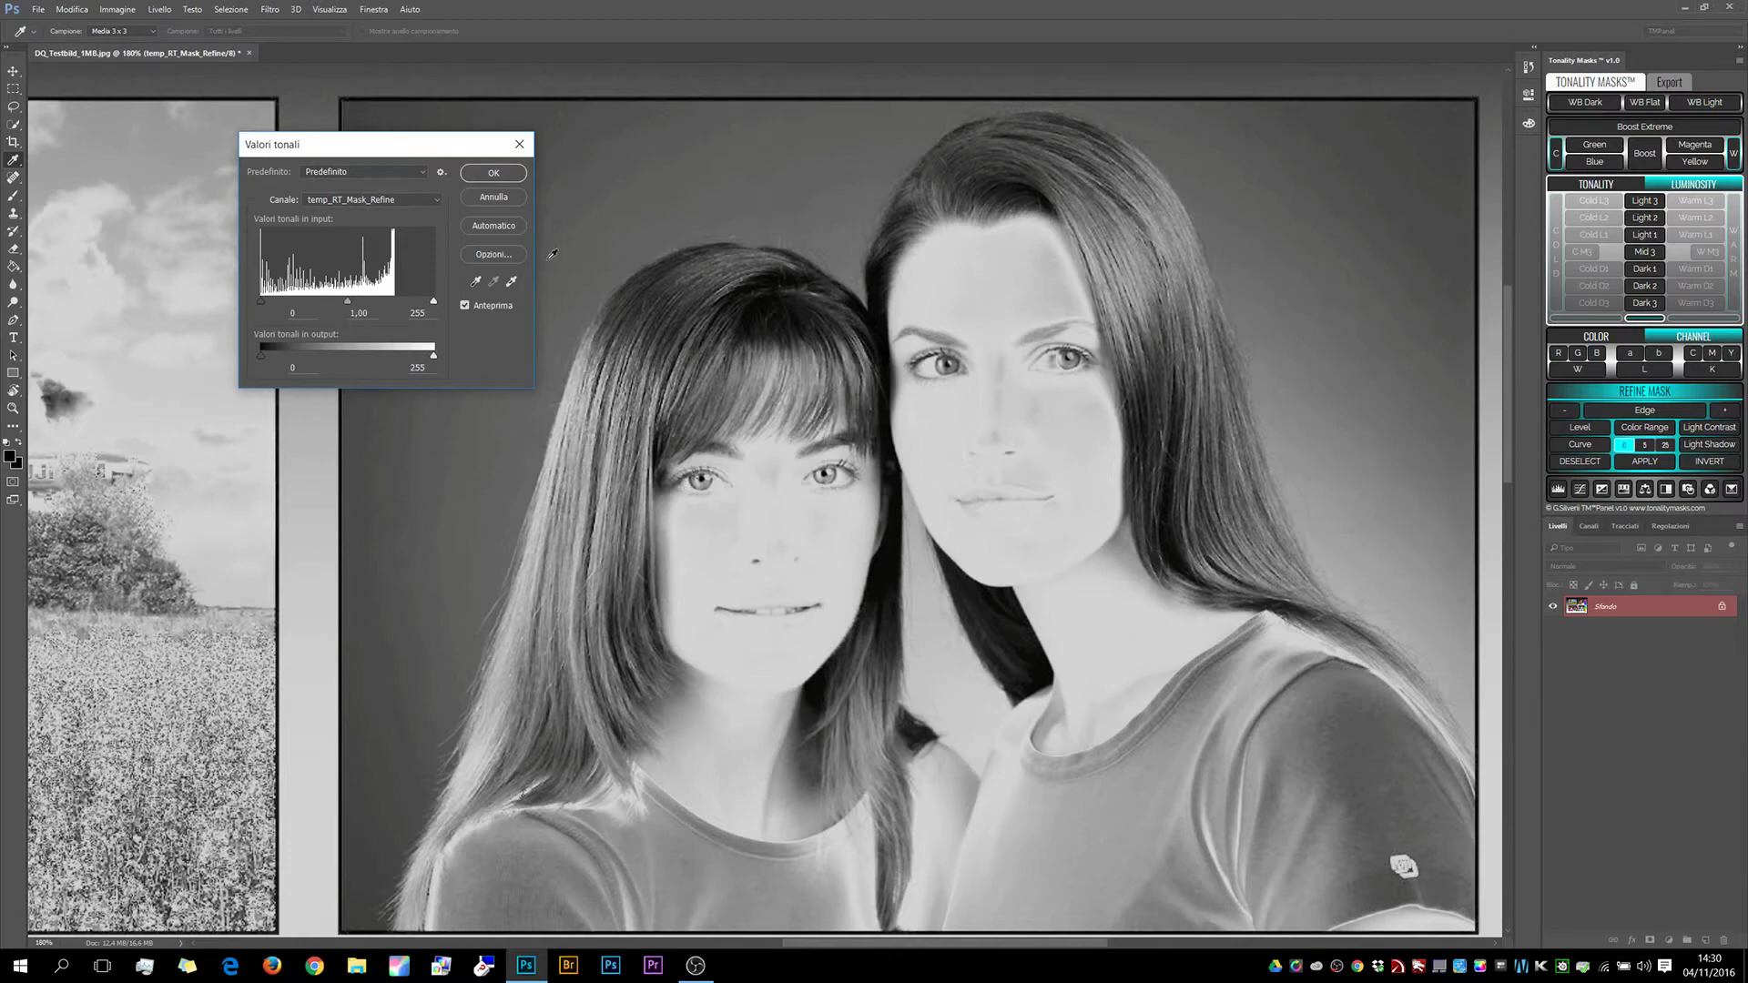
pyautogui.click(494, 198)
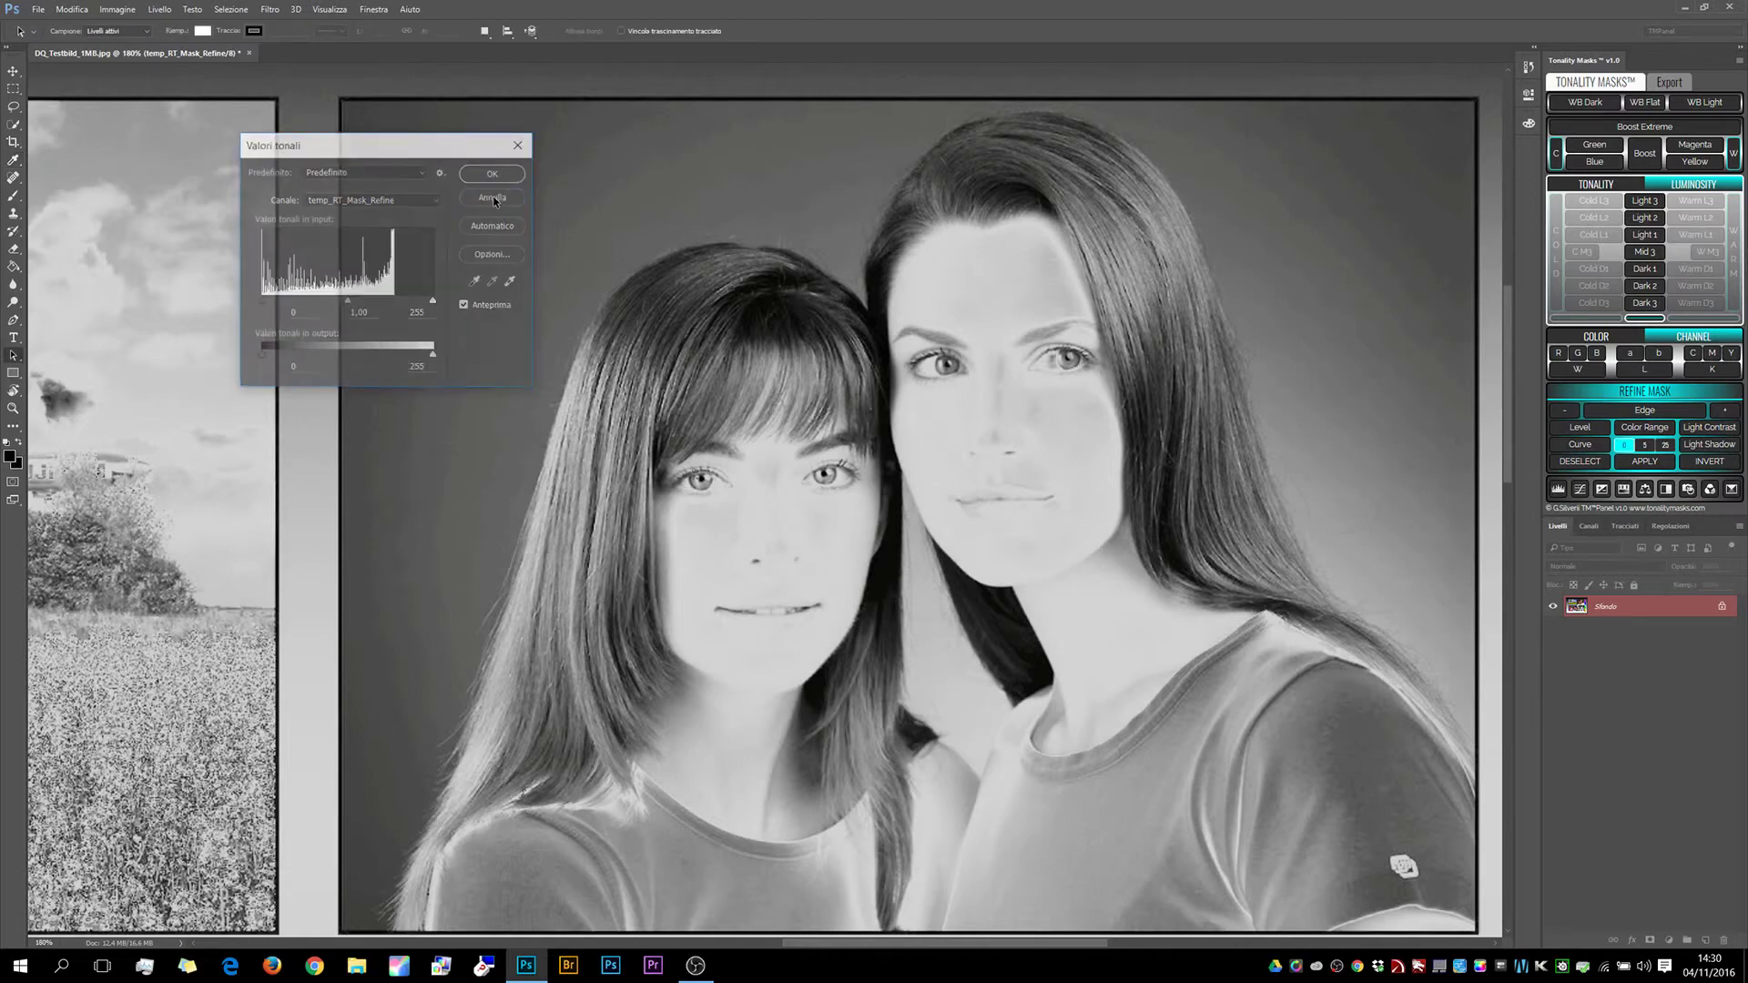
# Deselect, then show the Tonality warm/cold mask options in Tonality Masks.
pyautogui.click(1578, 462)
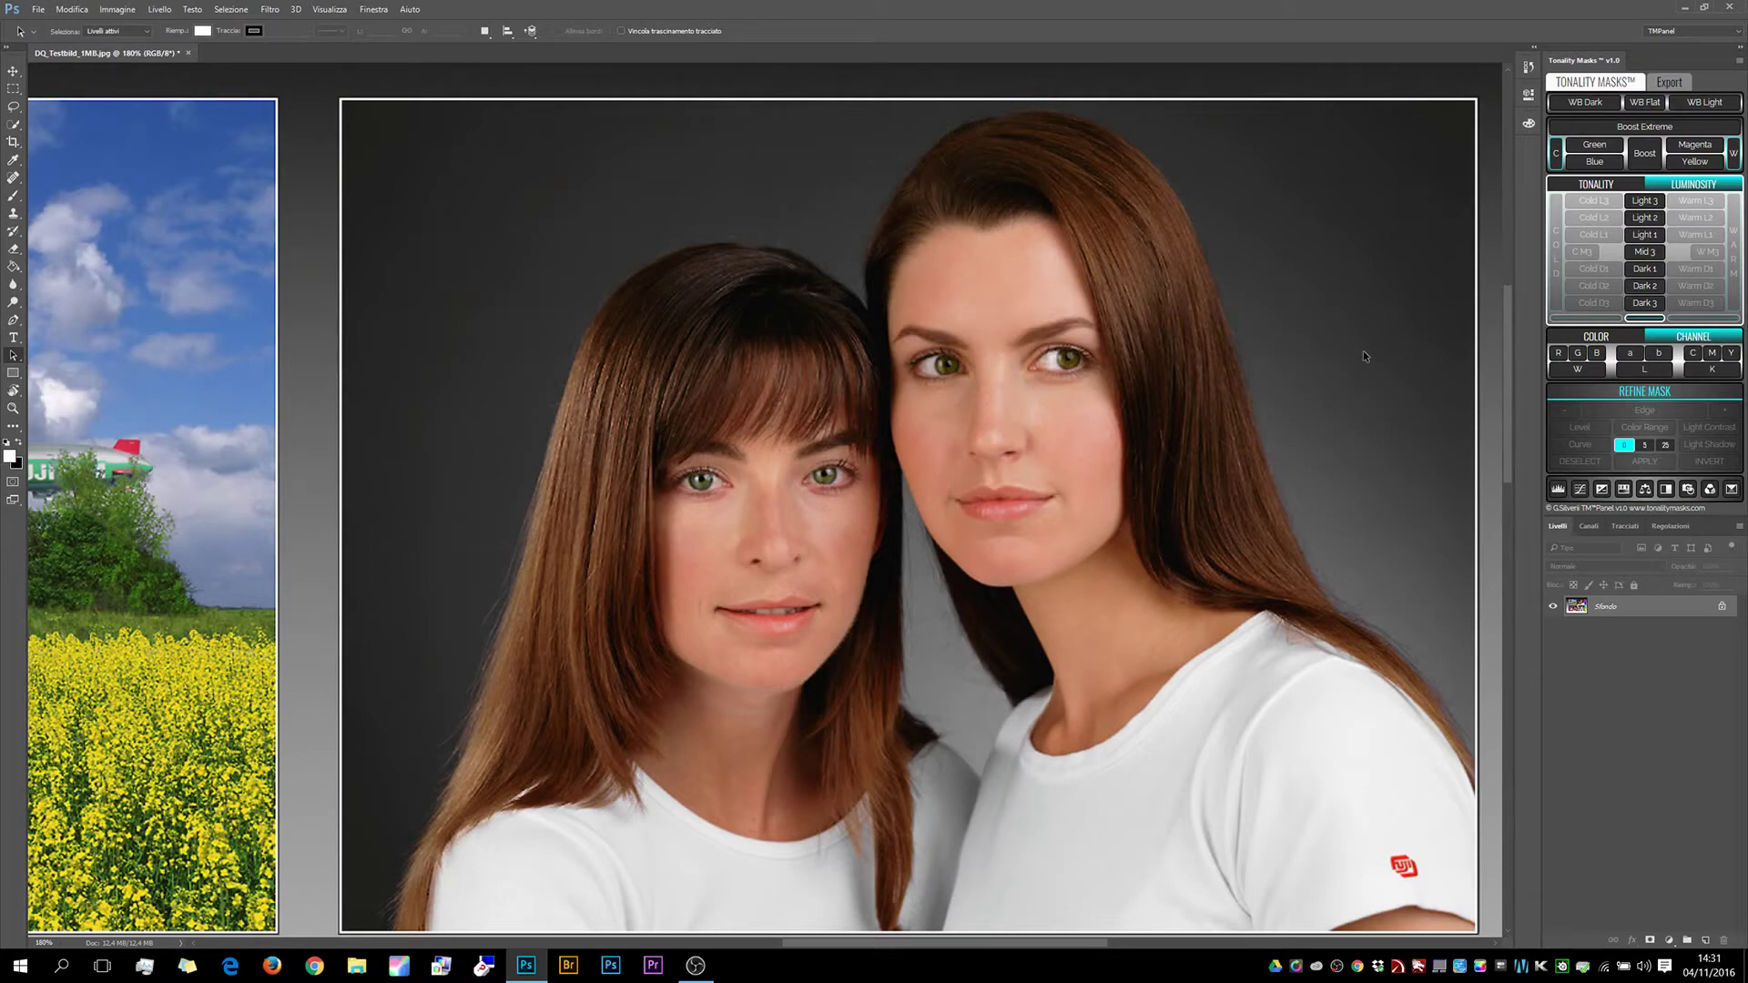
pyautogui.click(1596, 184)
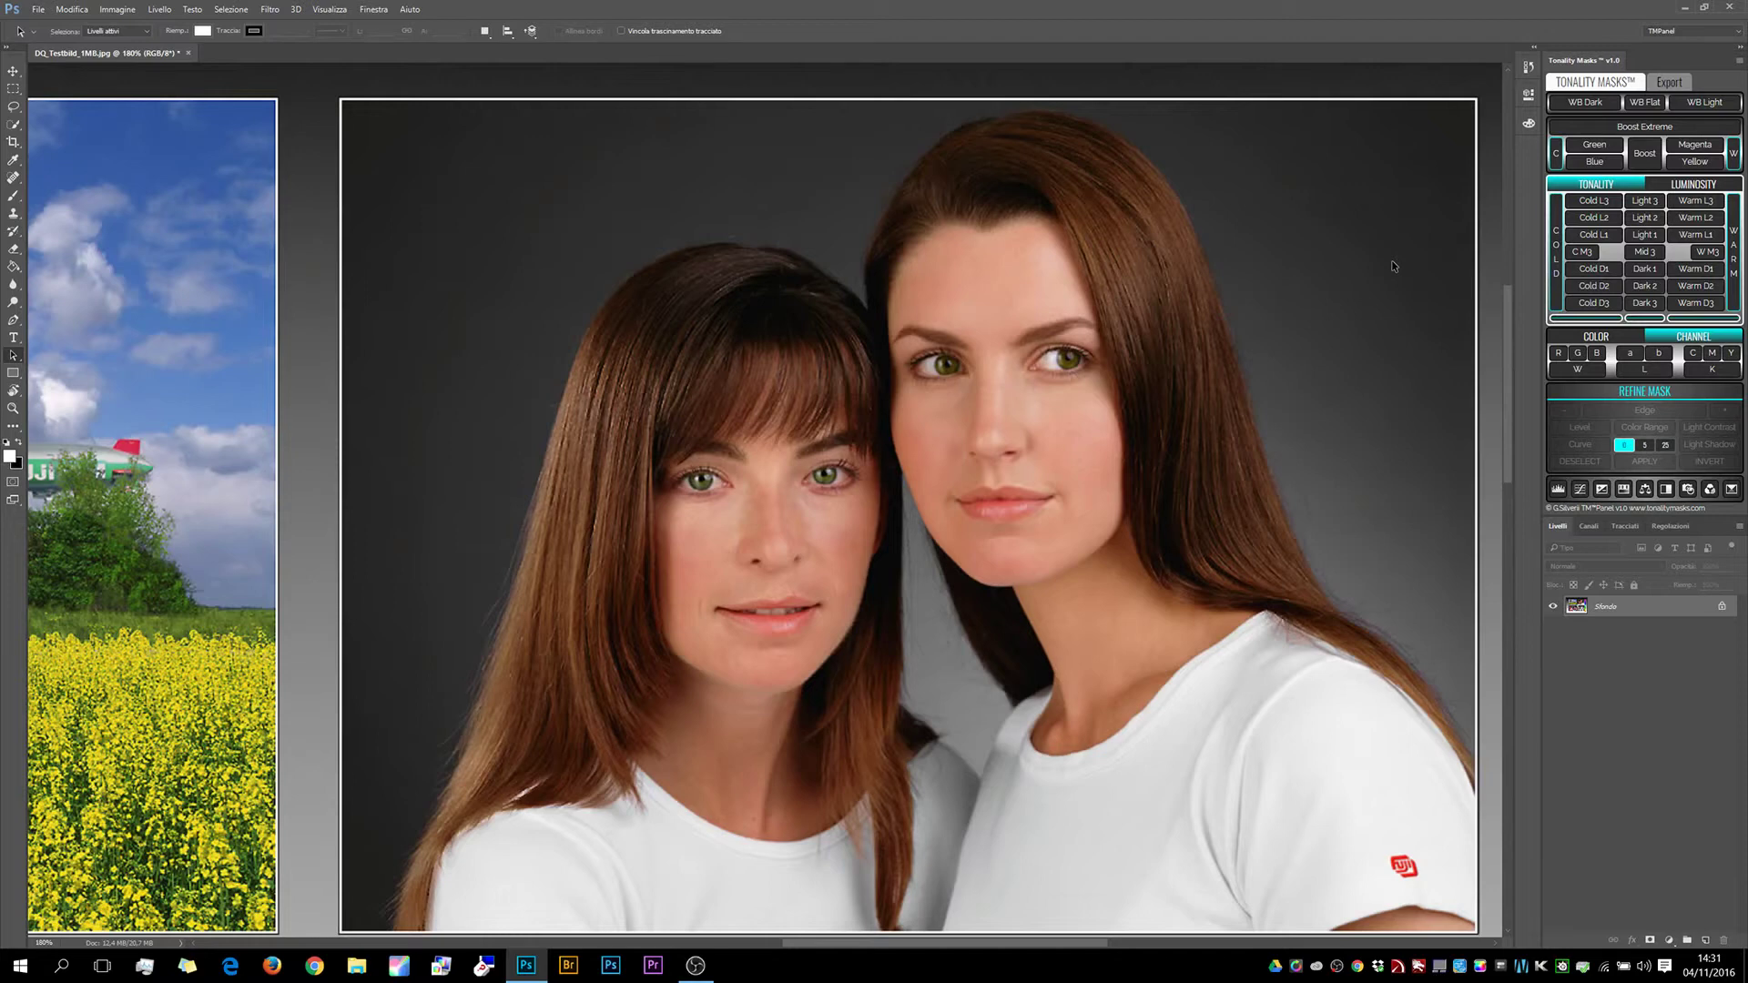
# Show the Color panel and eyedropper-sample the skin on a woman's nose, reading its Lab values.
pyautogui.click(1529, 124)
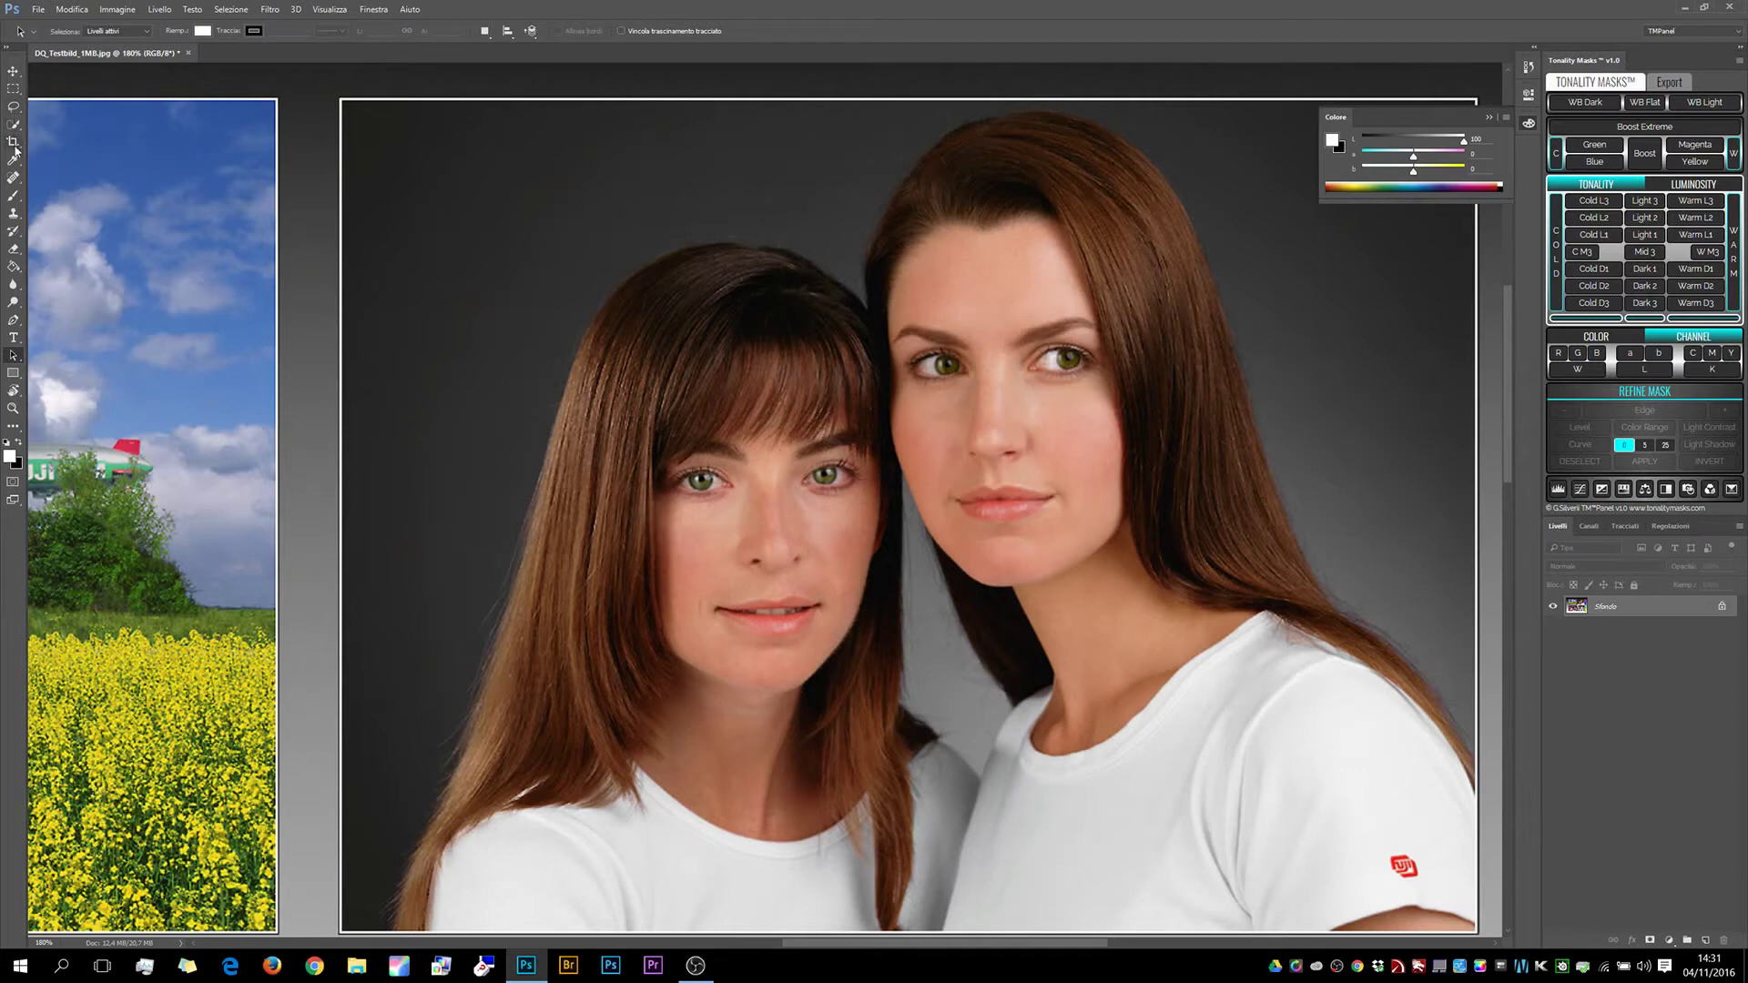
pyautogui.moveTo(13, 160); pyautogui.dragTo(72, 160)
pyautogui.click(72, 160)
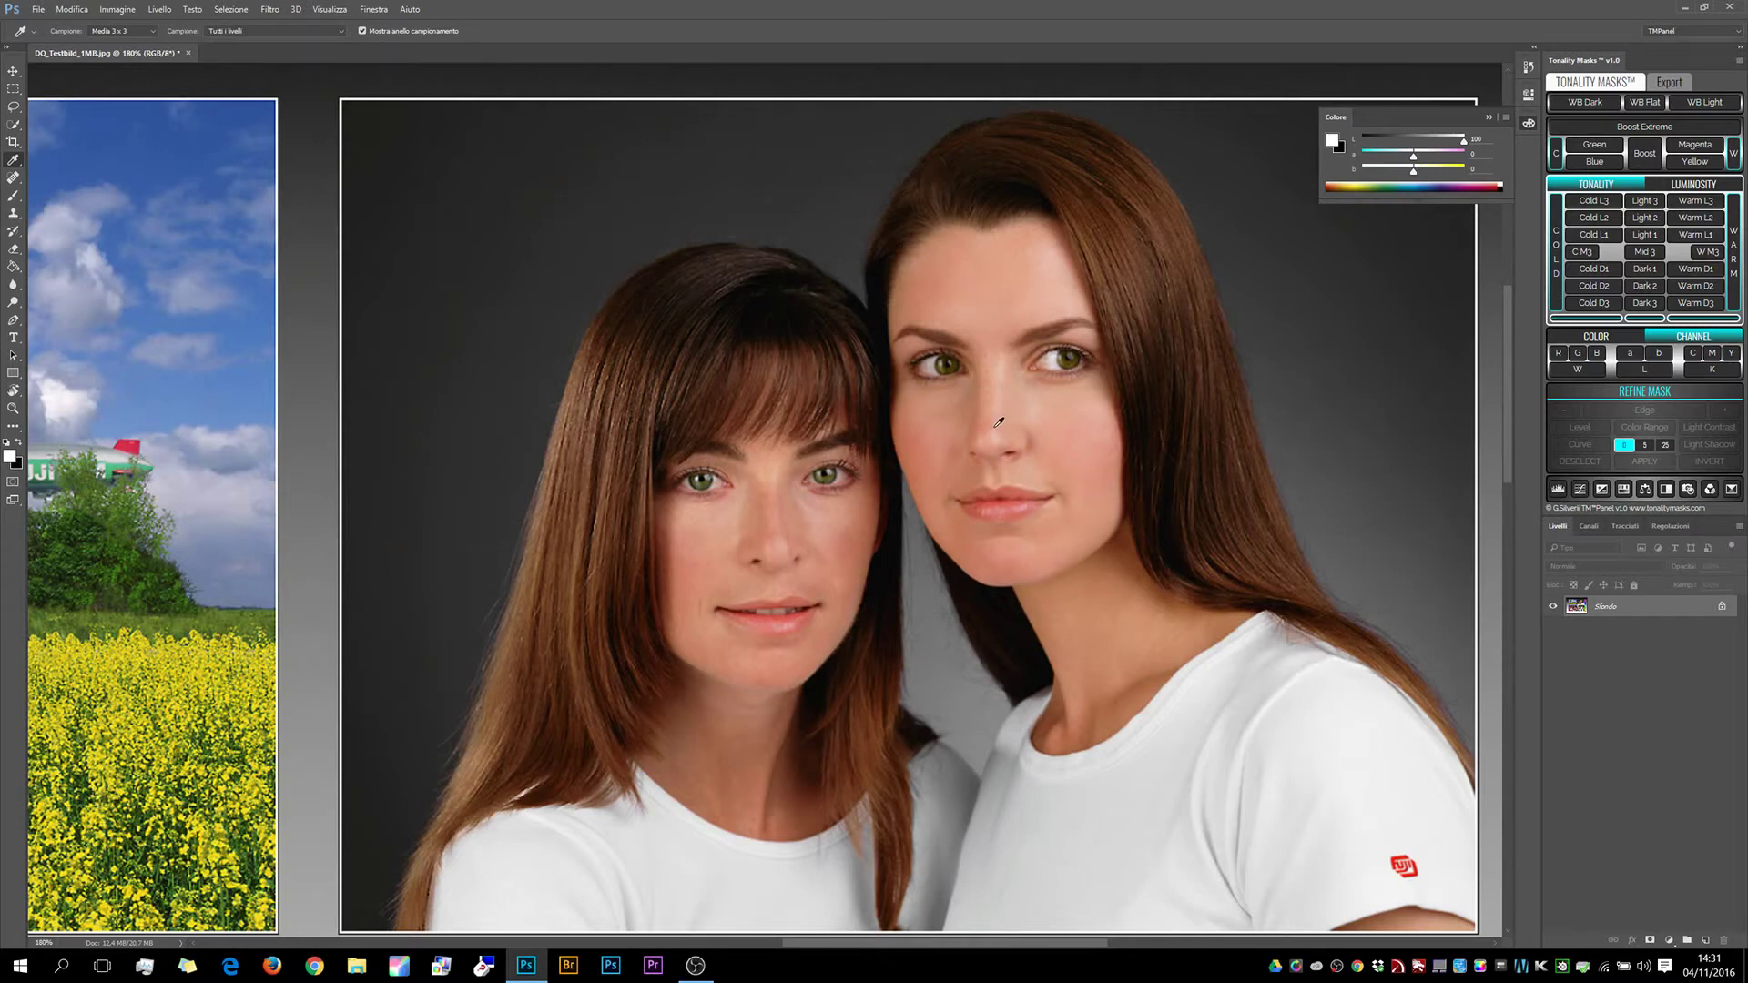
pyautogui.moveTo(1003, 365); pyautogui.dragTo(1008, 363)
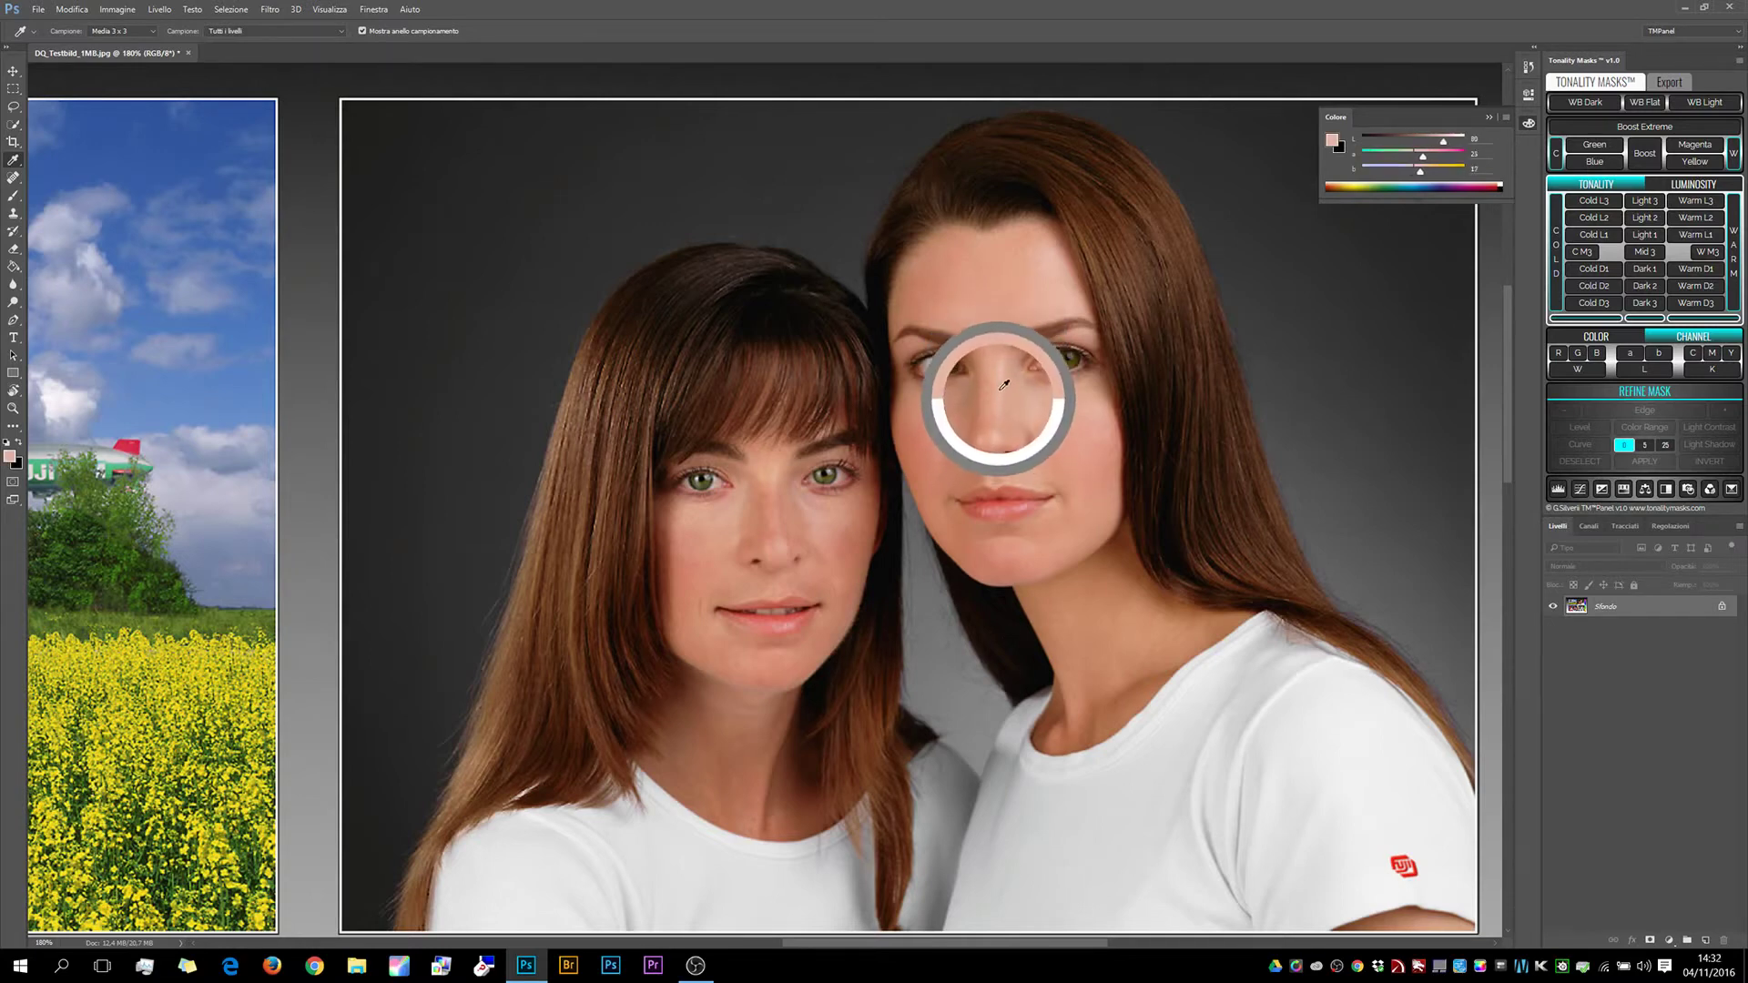
pyautogui.moveTo(1007, 363); pyautogui.dragTo(1001, 368)
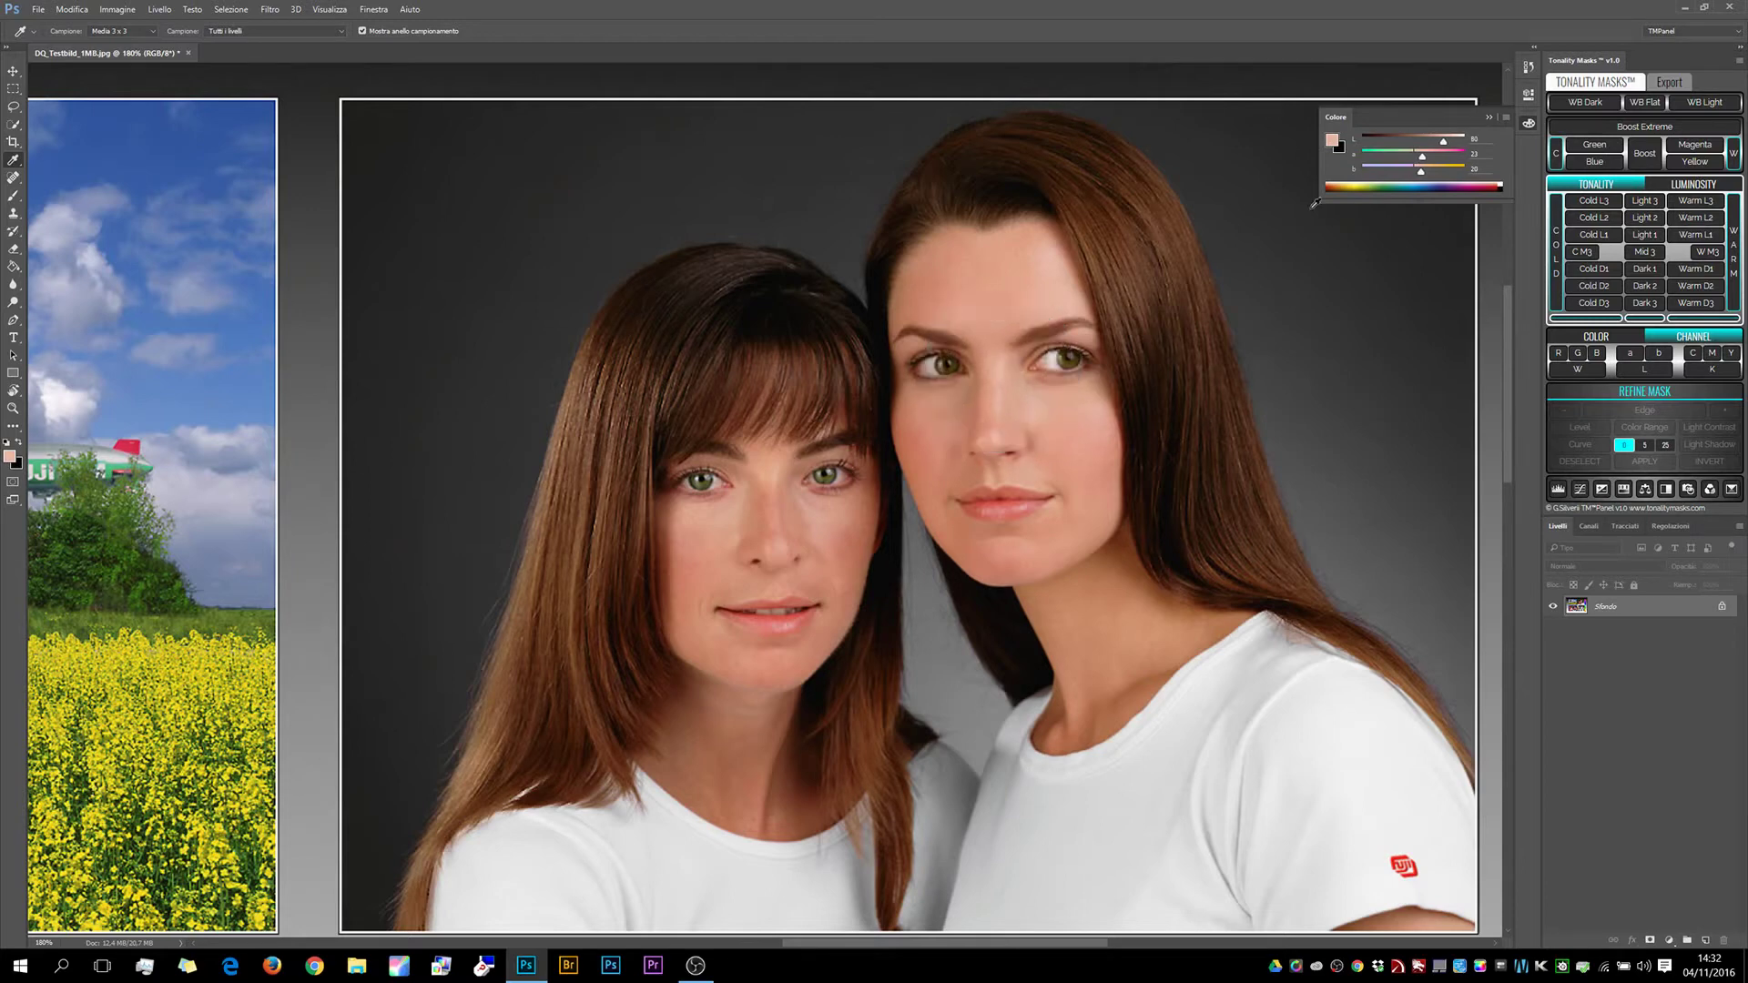
pyautogui.click(1476, 139)
# Sample the cheek's skin tone and read its lightness value.
pyautogui.moveTo(669, 557); pyautogui.dragTo(671, 563)
pyautogui.click(1476, 139)
pyautogui.click(1479, 139)
# Close the Color panel and load the W M3 warm-midtone selection.
pyautogui.click(1528, 124)
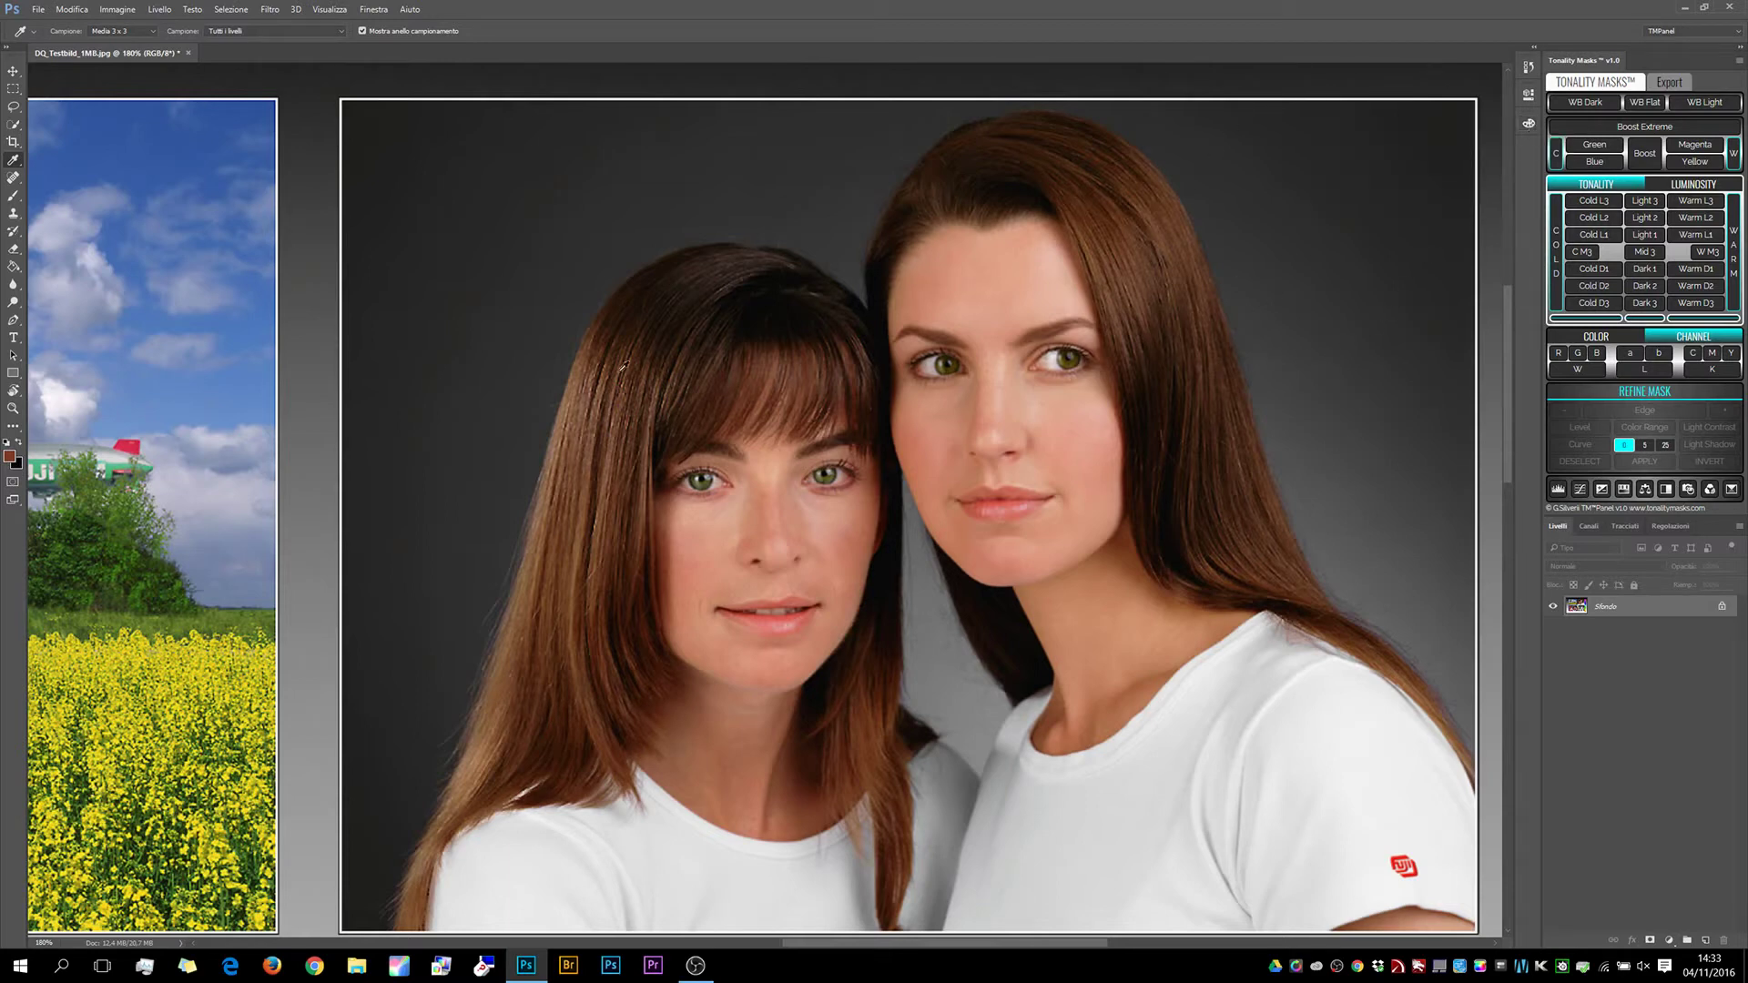
pyautogui.click(1695, 201)
pyautogui.click(1705, 258)
pyautogui.click(1707, 255)
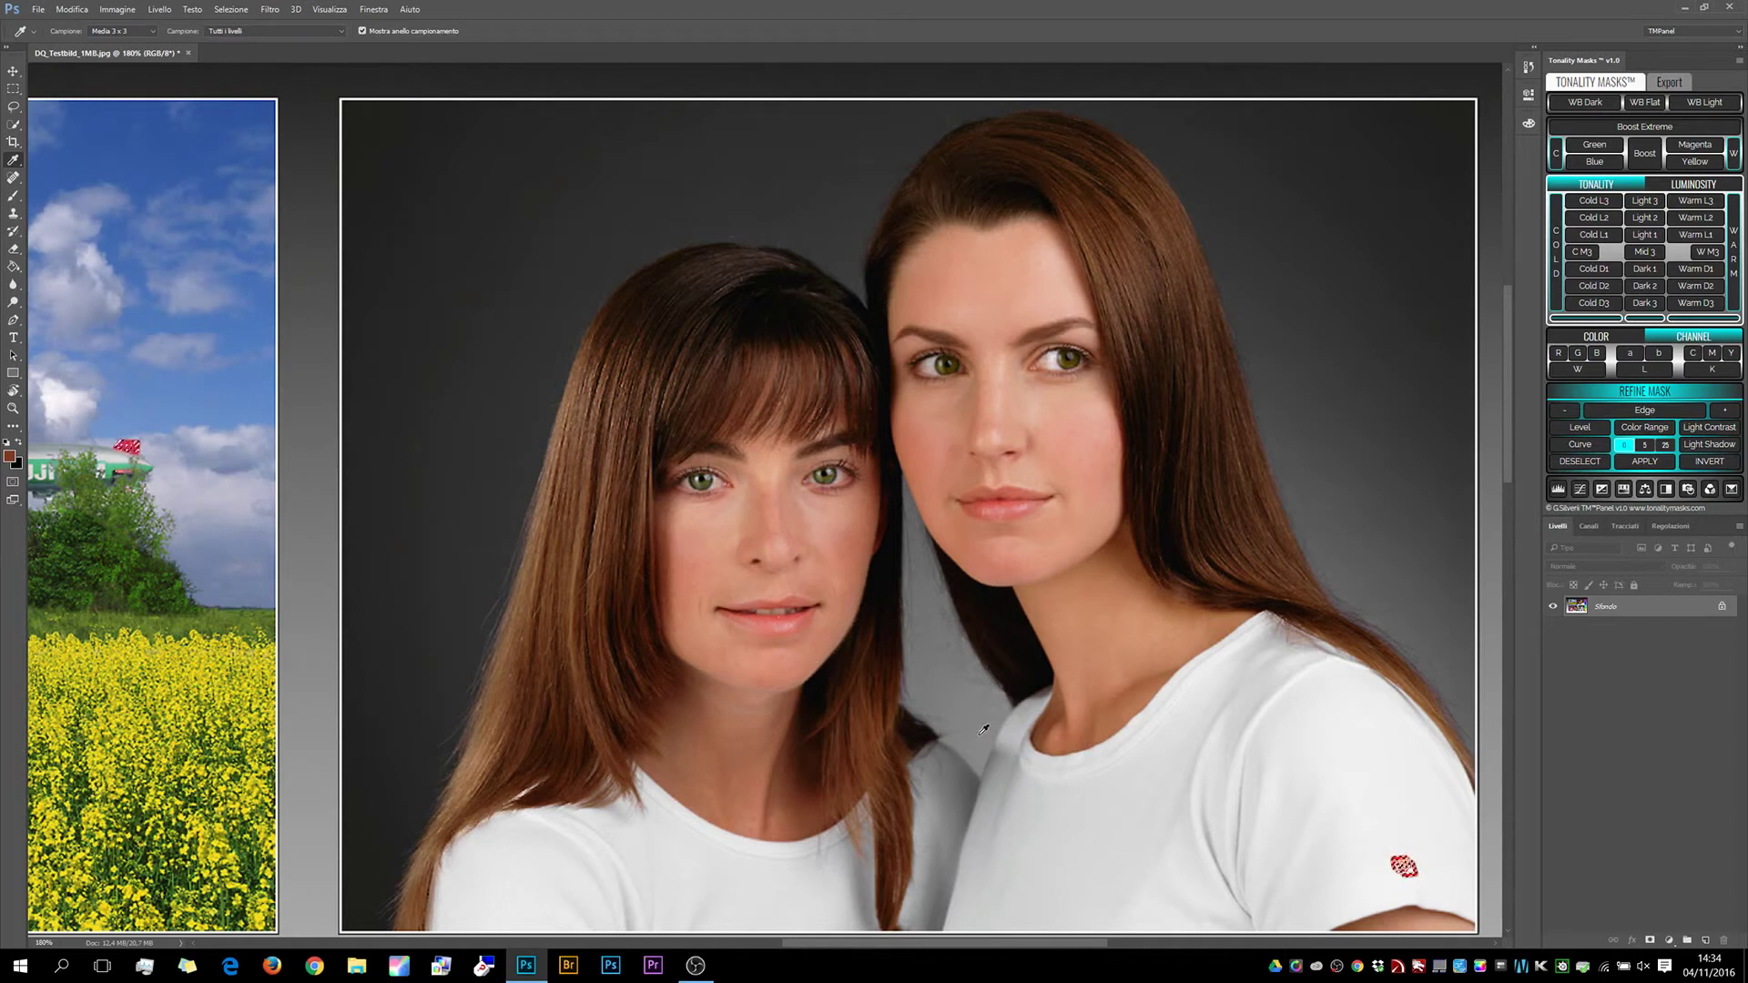
# Brighten the warm-midtone mask with Levels, moving the white input from 255 to 199.
pyautogui.click(1576, 430)
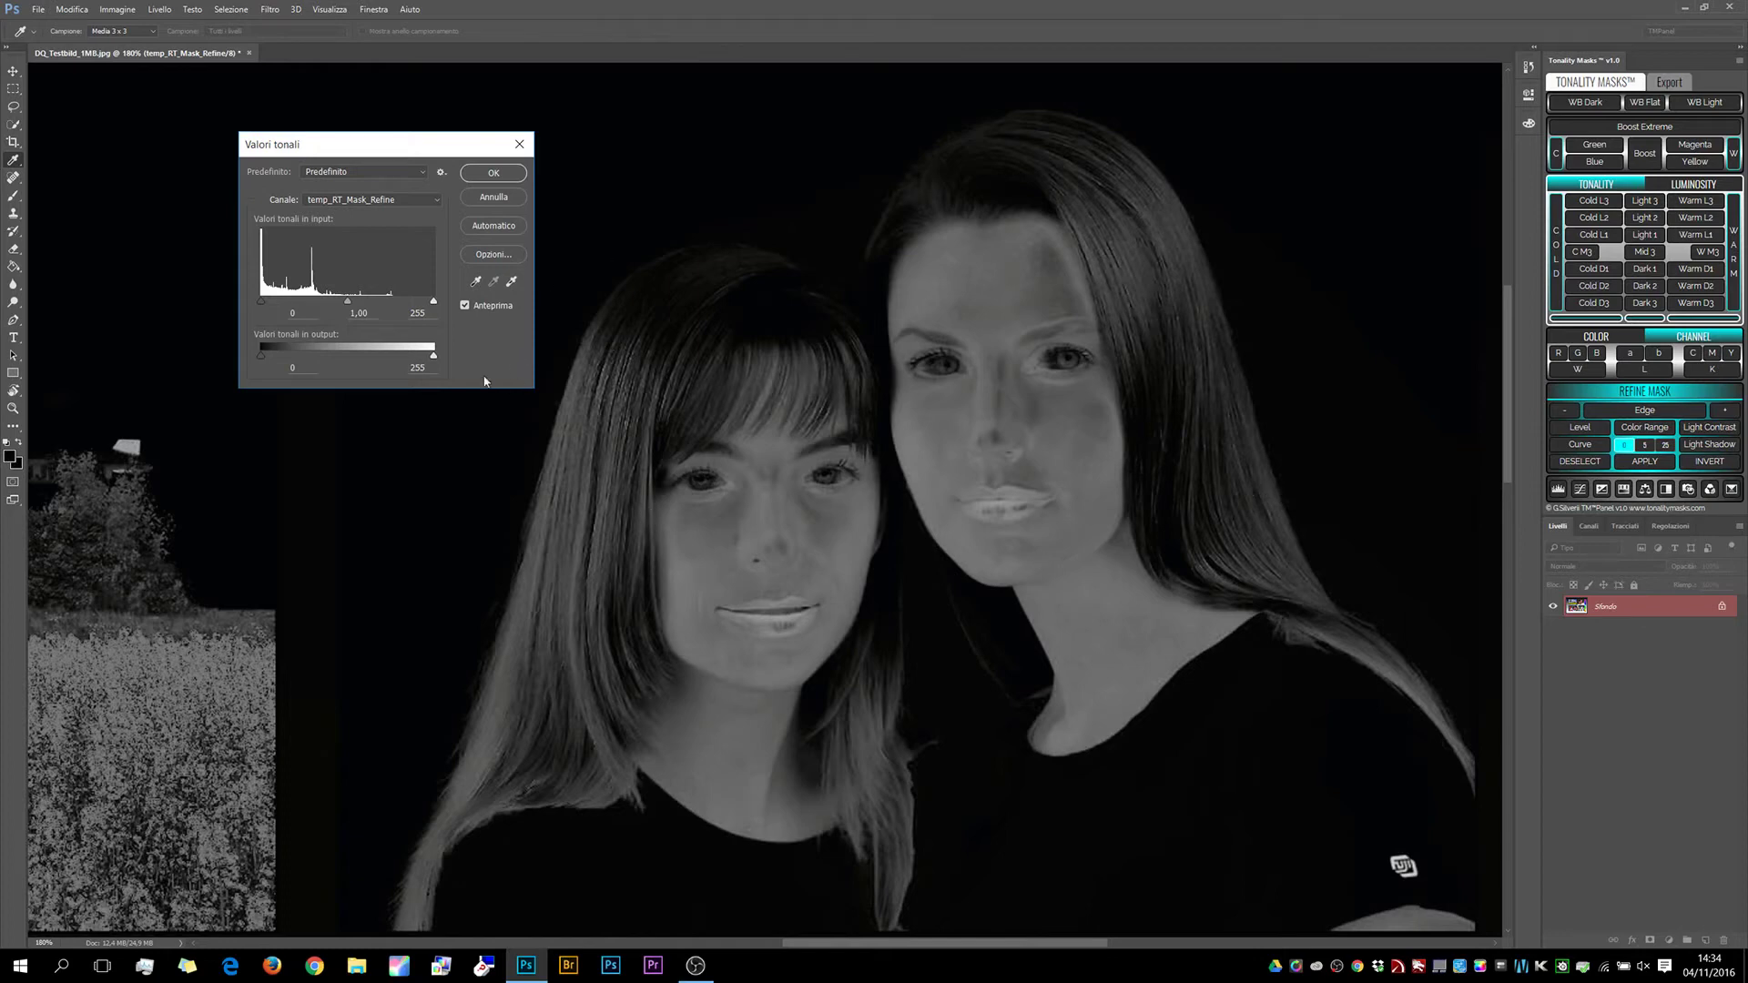
pyautogui.moveTo(433, 301); pyautogui.dragTo(394, 310)
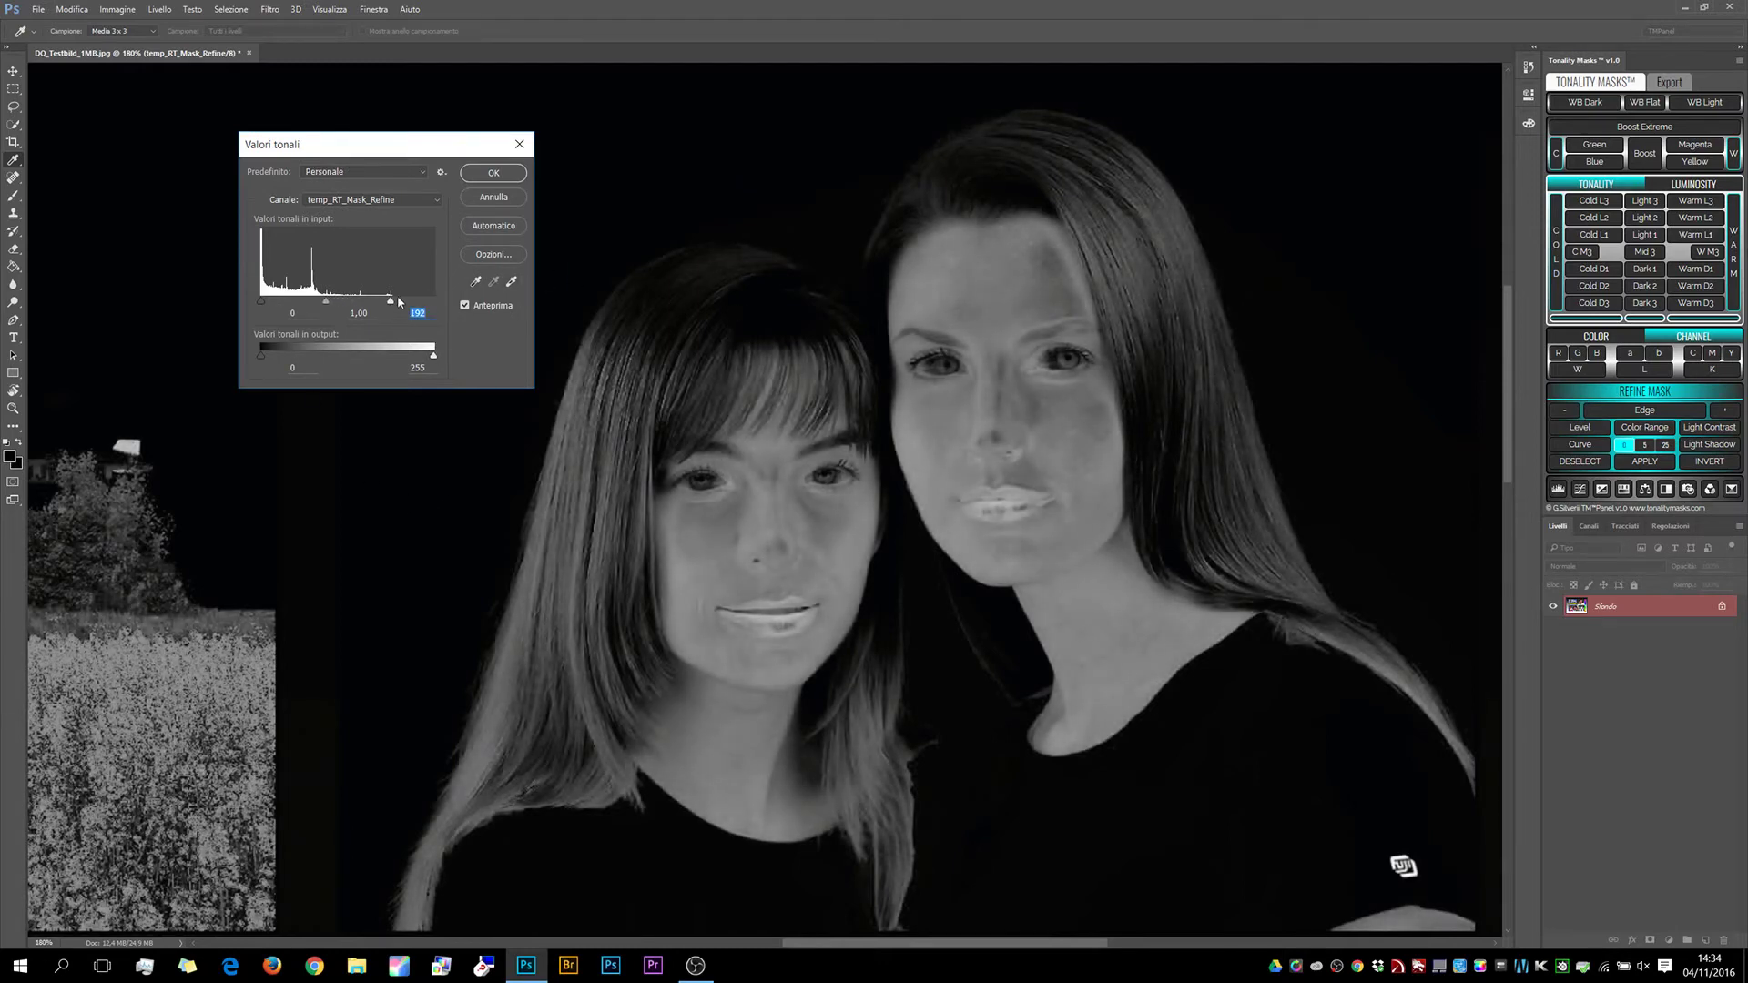
pyautogui.click(485, 172)
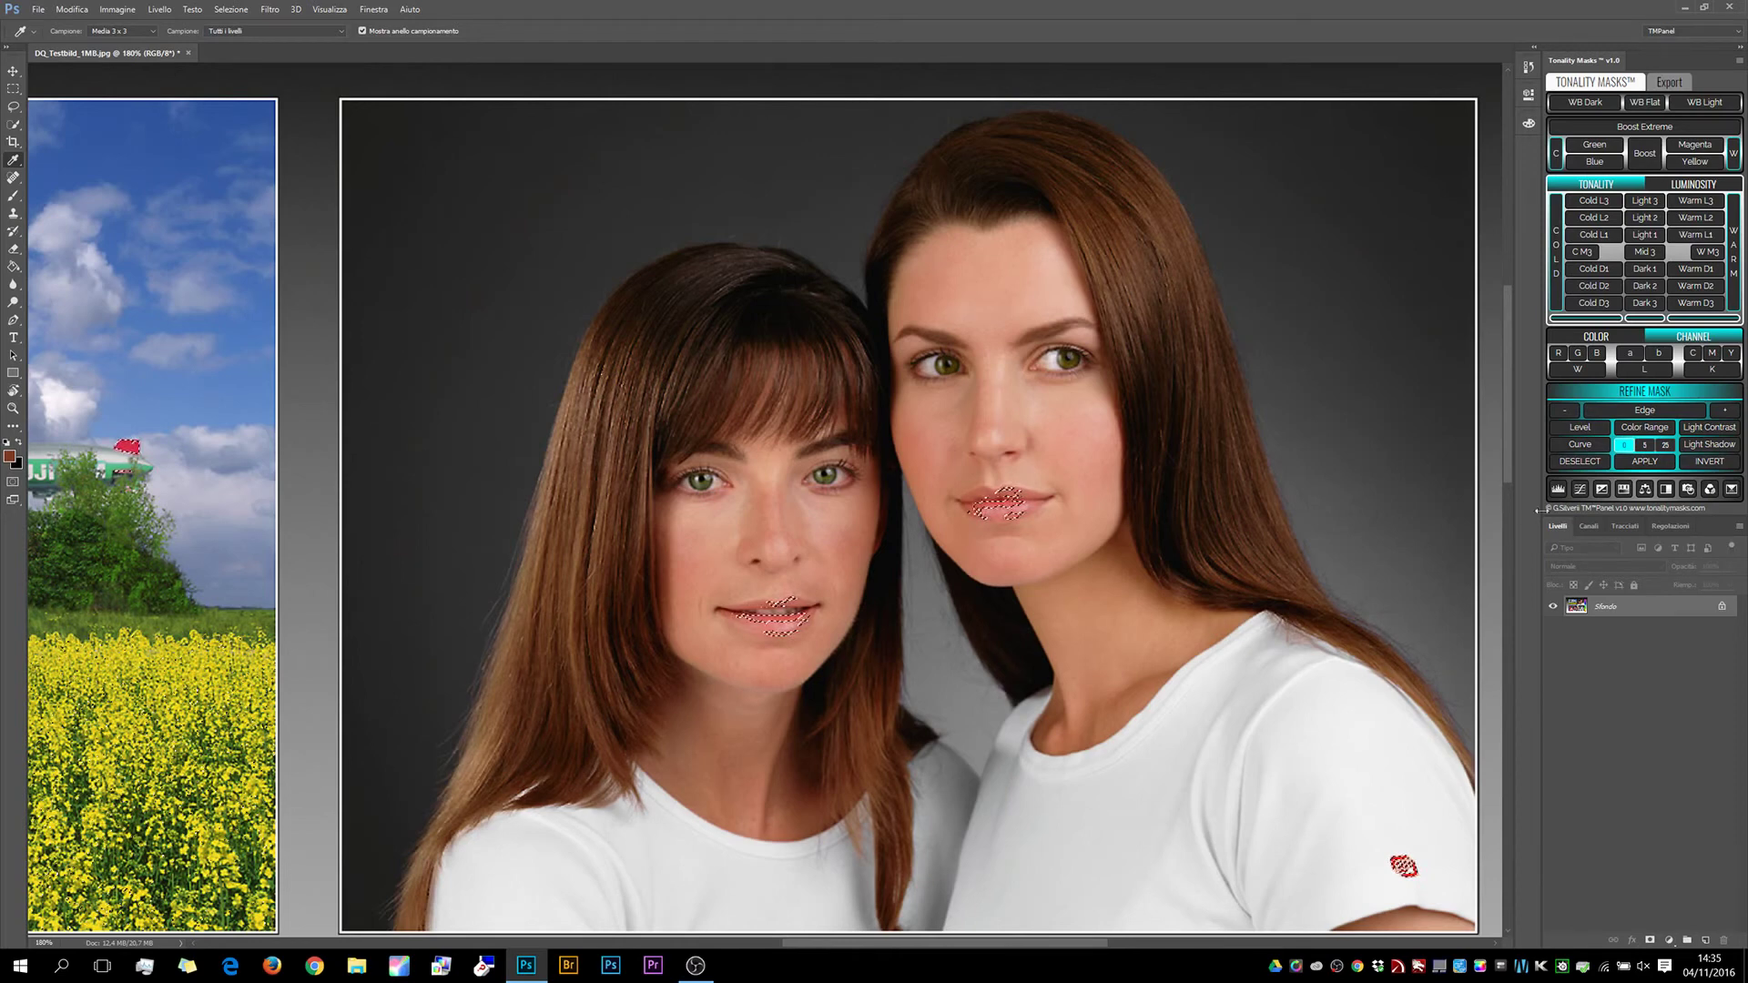
# Add a masked Curves 1 layer and a Hue/Saturation layer, targeting the Curves mask.
pyautogui.click(1579, 489)
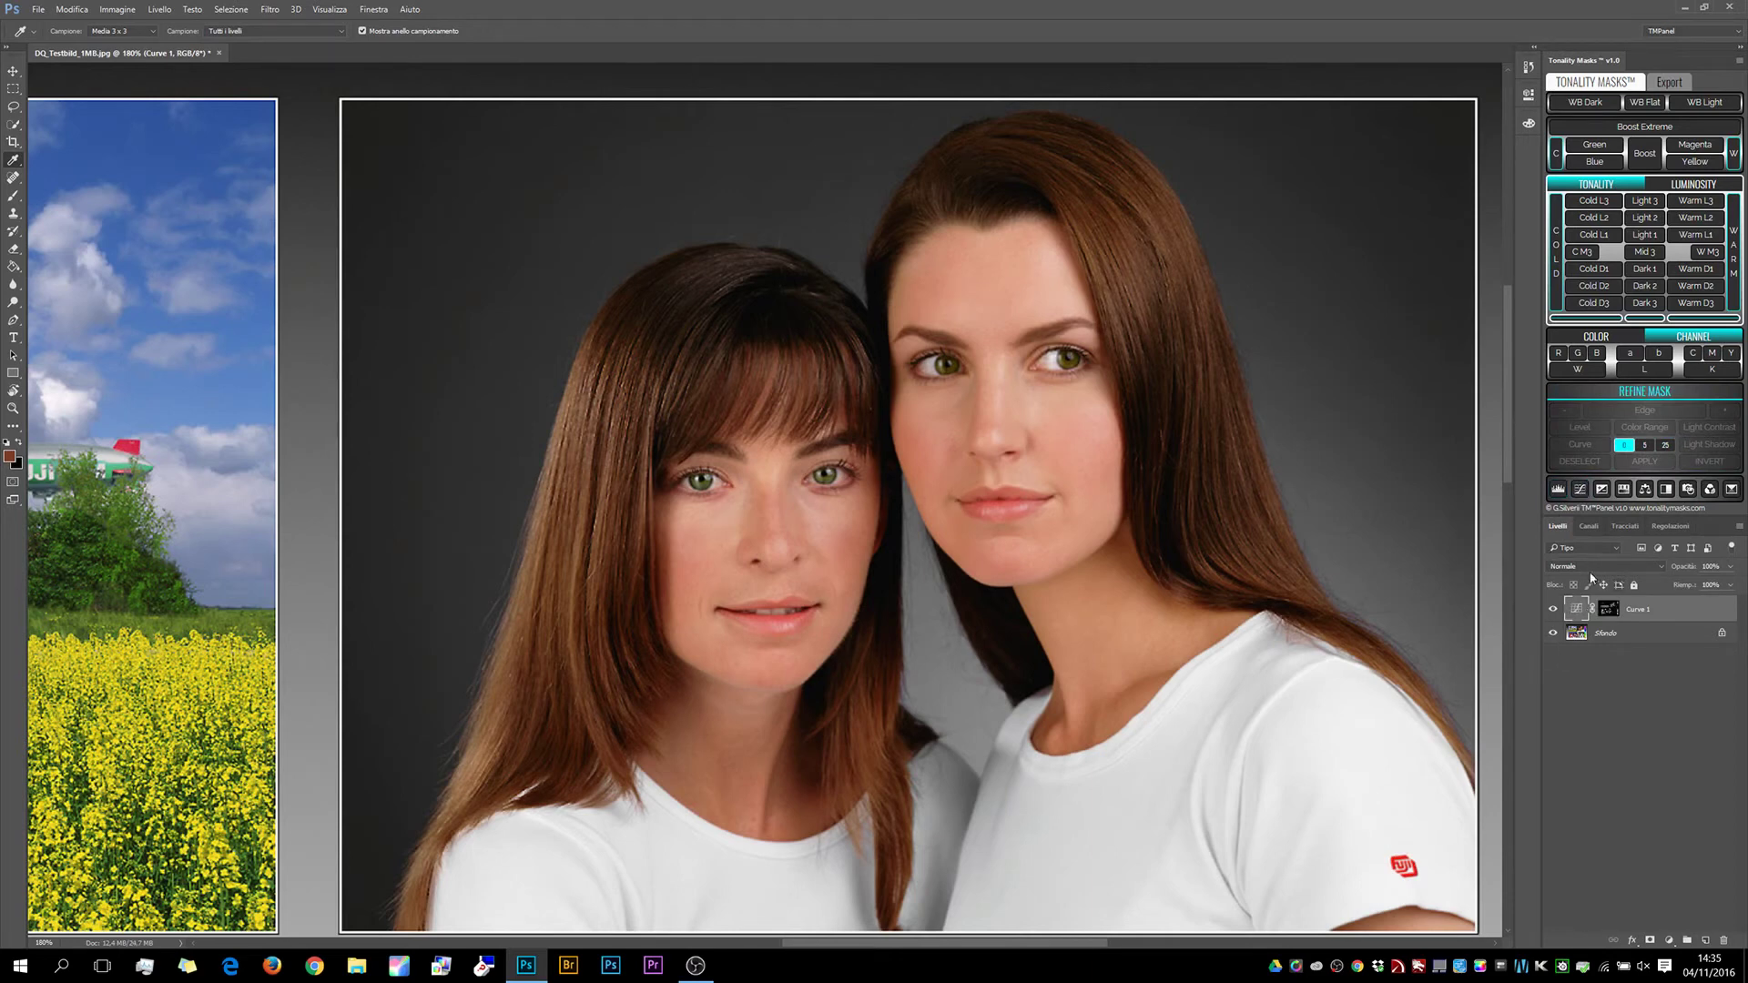
pyautogui.click(1623, 492)
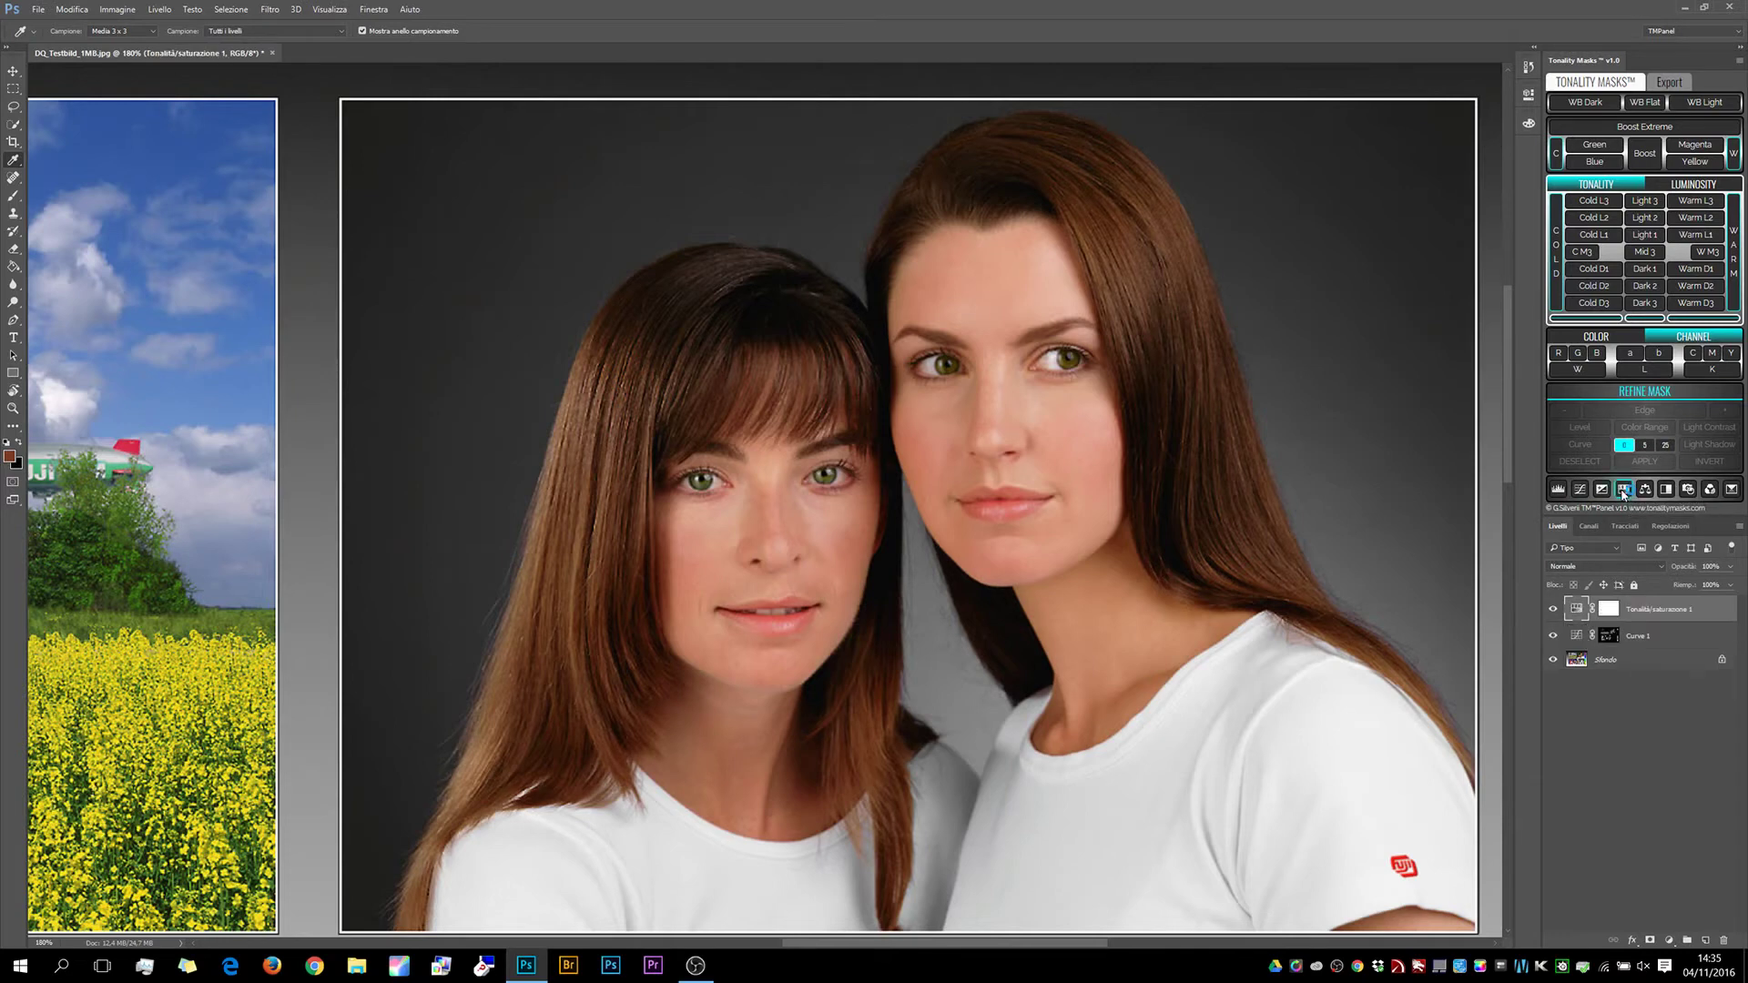
pyautogui.click(1610, 636)
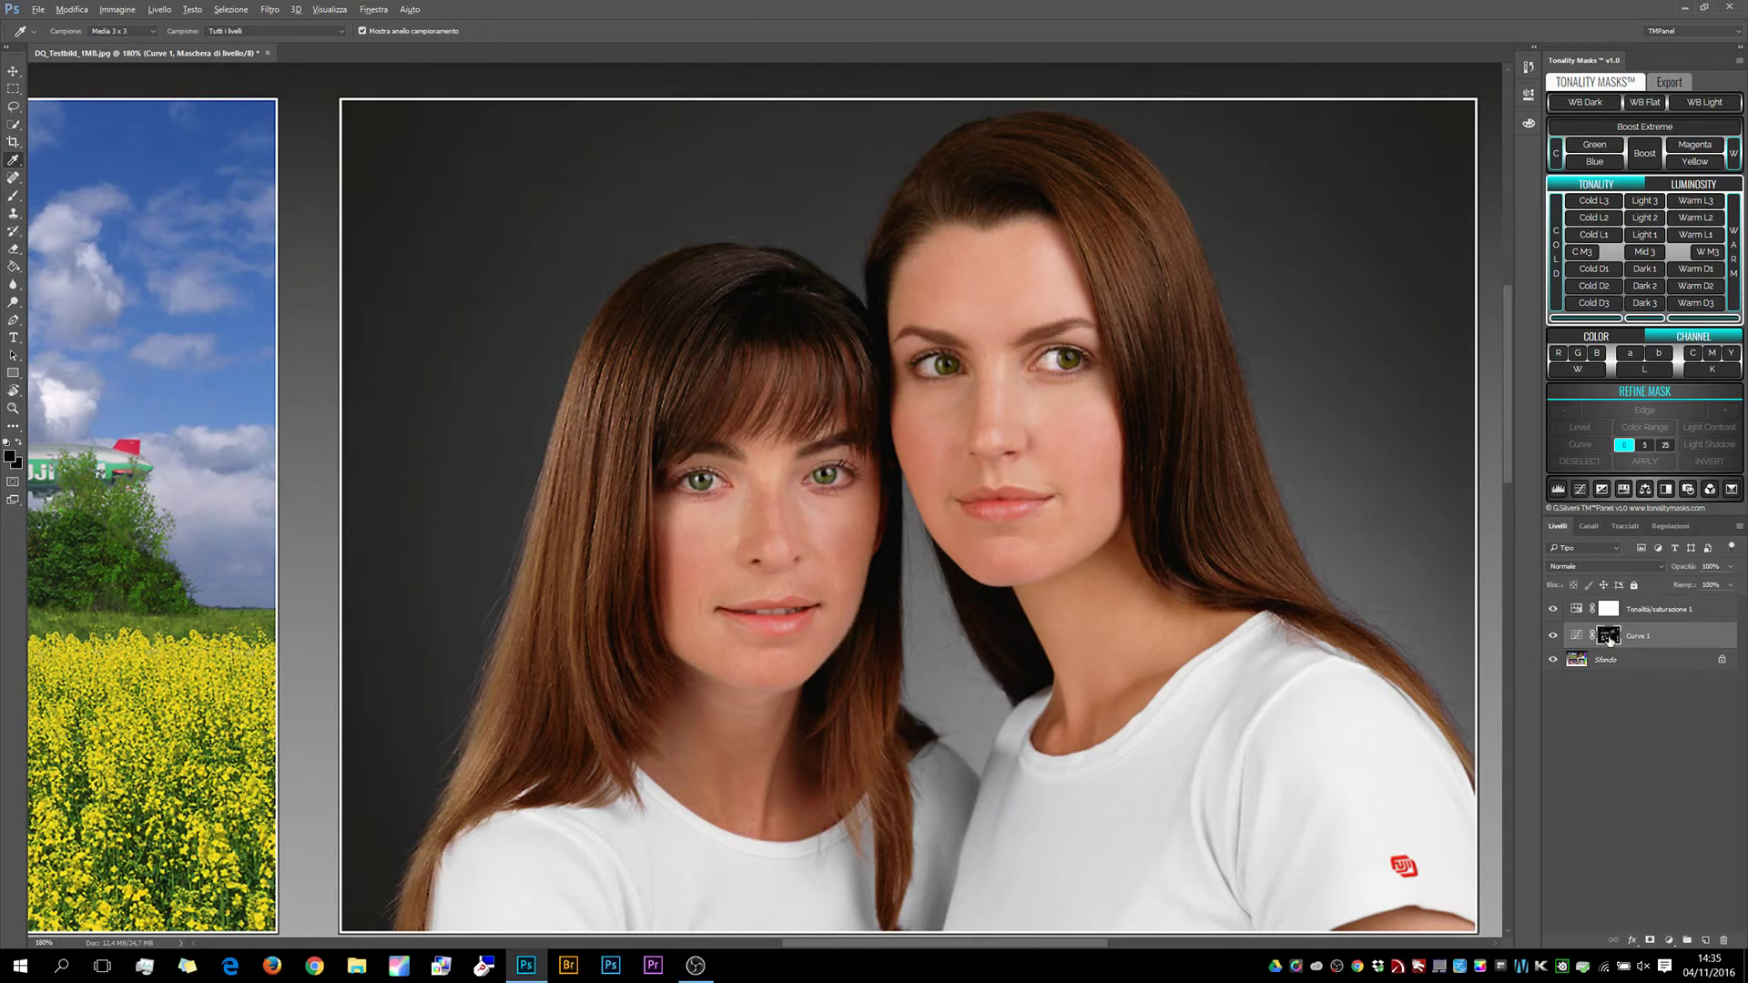
# Copy Curve 1's mask to Hue/Saturation 1 and give Curve 1 an S curve in Luminosità blending.
pyautogui.moveTo(1608, 640); pyautogui.dragTo(1608, 610)
pyautogui.doubleClick(1575, 635)
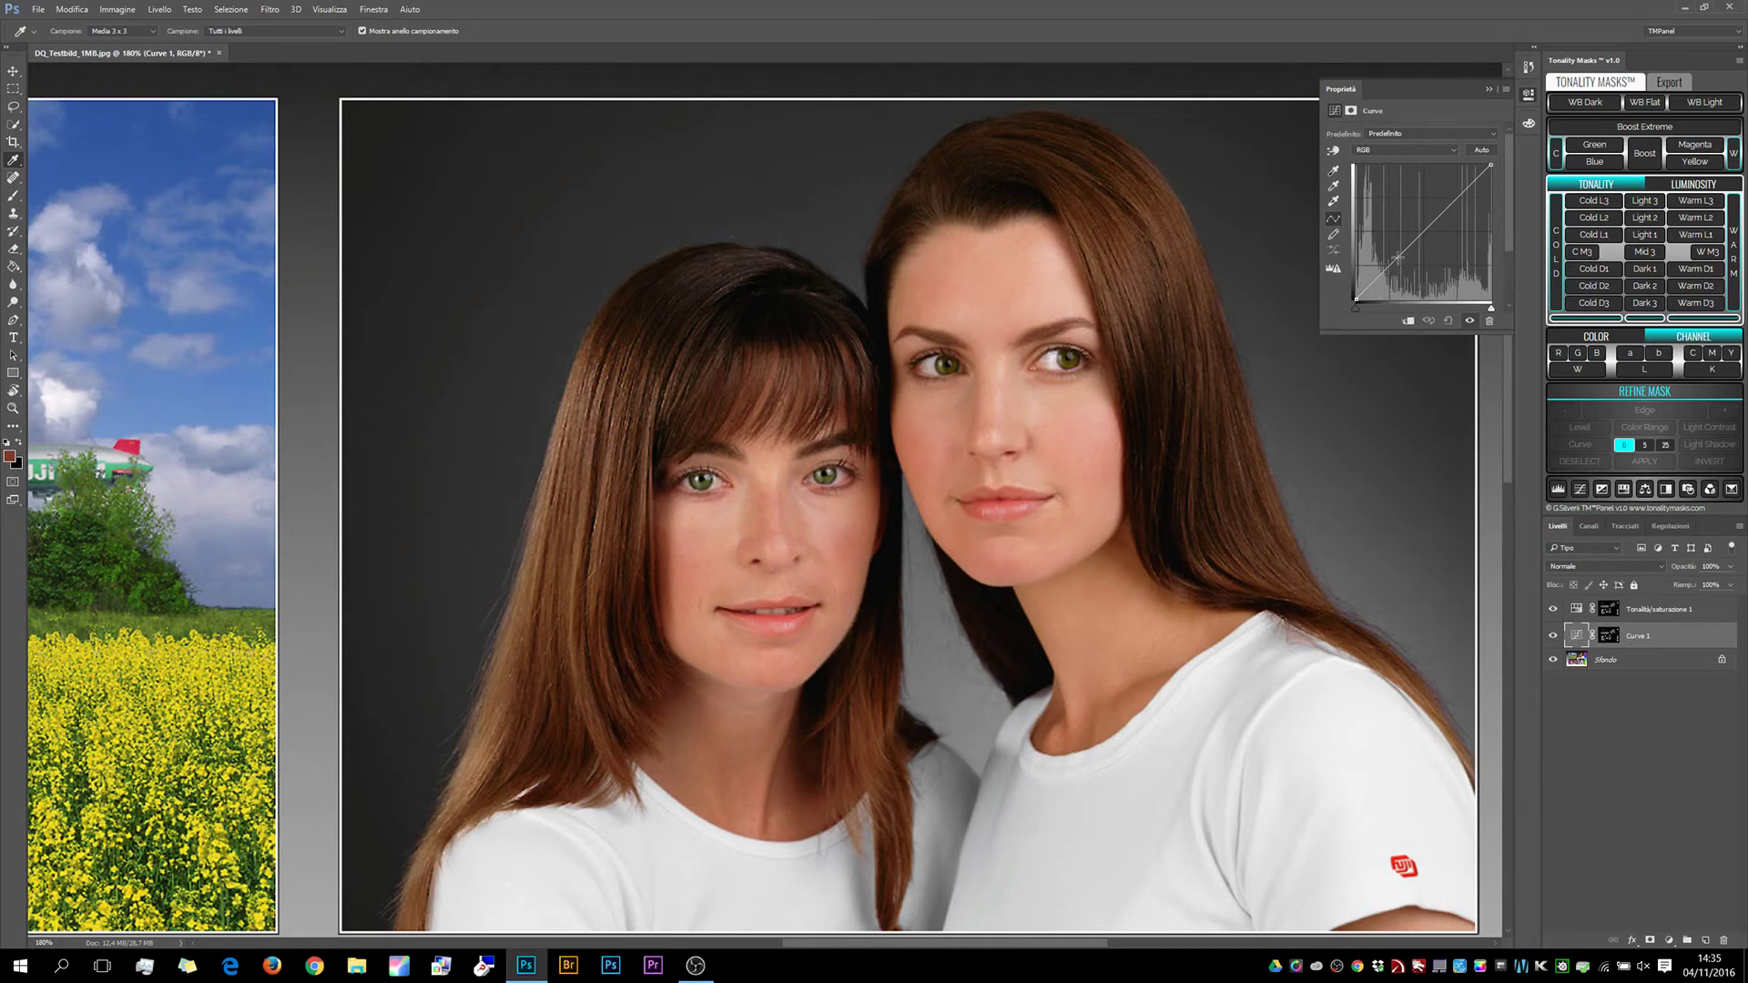
pyautogui.moveTo(1390, 273); pyautogui.dragTo(1439, 202)
pyautogui.click(1562, 565)
pyautogui.click(1561, 831)
# Raise the upper curve point to brighten highlights, comparing the skin with the curve on and off.
pyautogui.click(1553, 638)
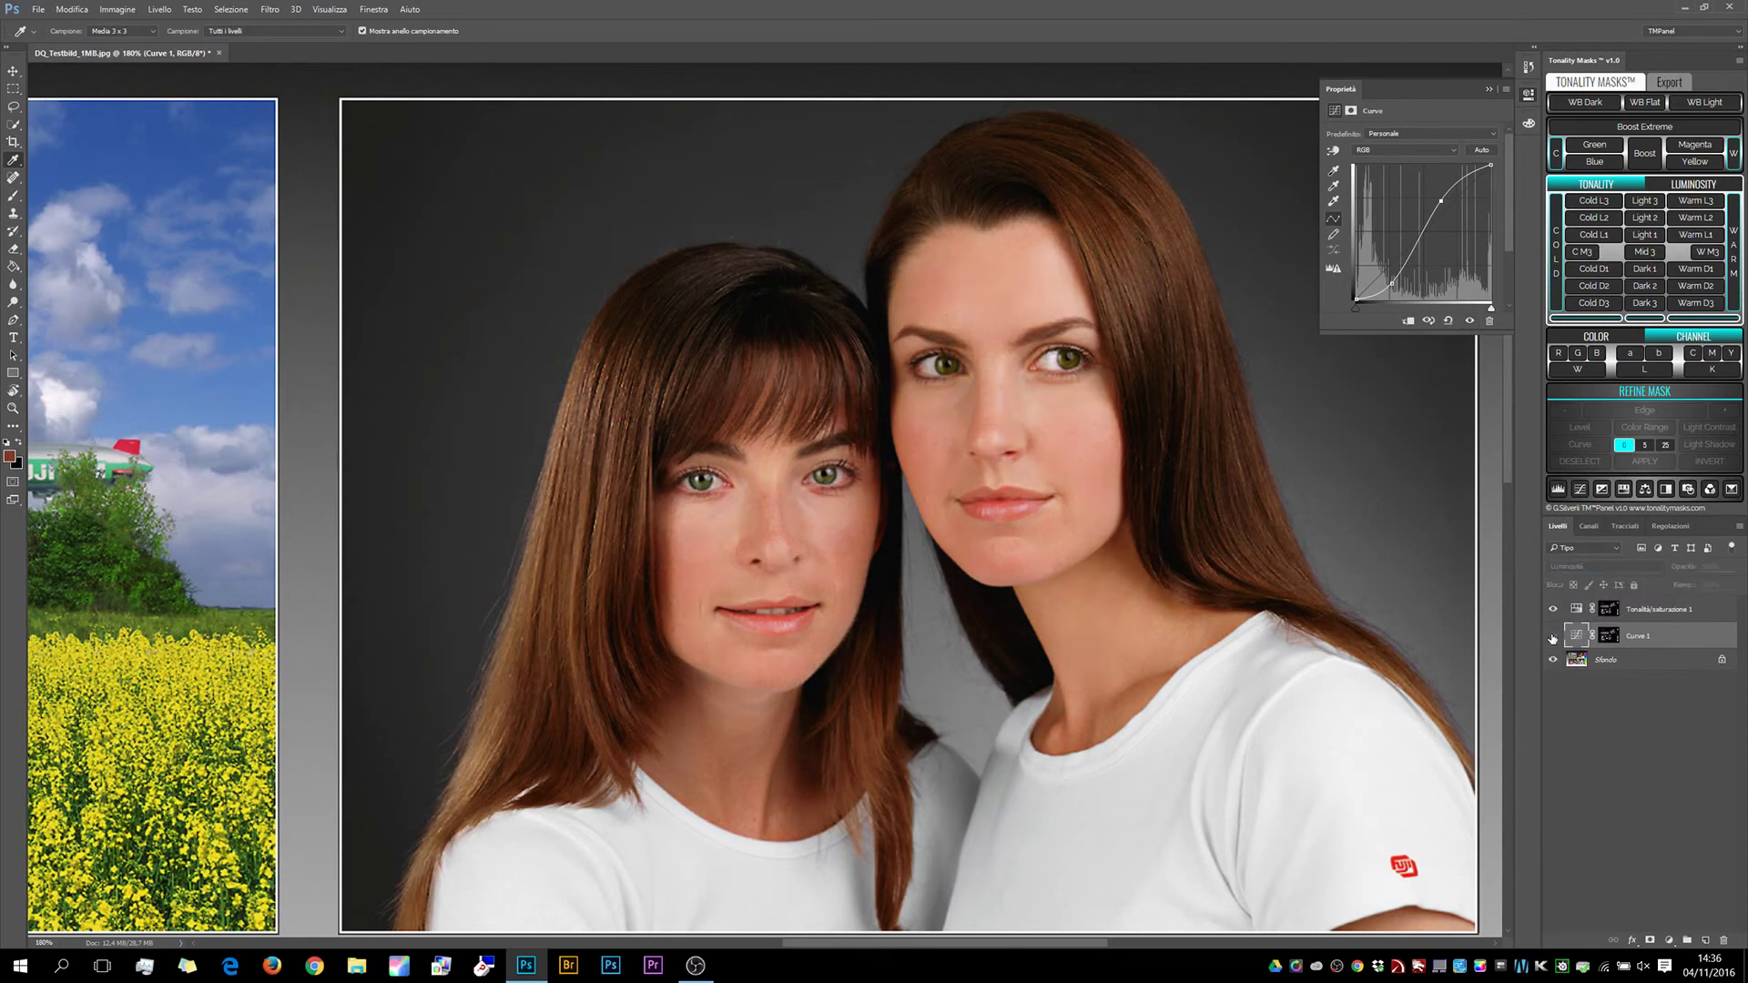
pyautogui.click(1553, 637)
pyautogui.click(1552, 637)
pyautogui.moveTo(1440, 200); pyautogui.dragTo(1440, 192)
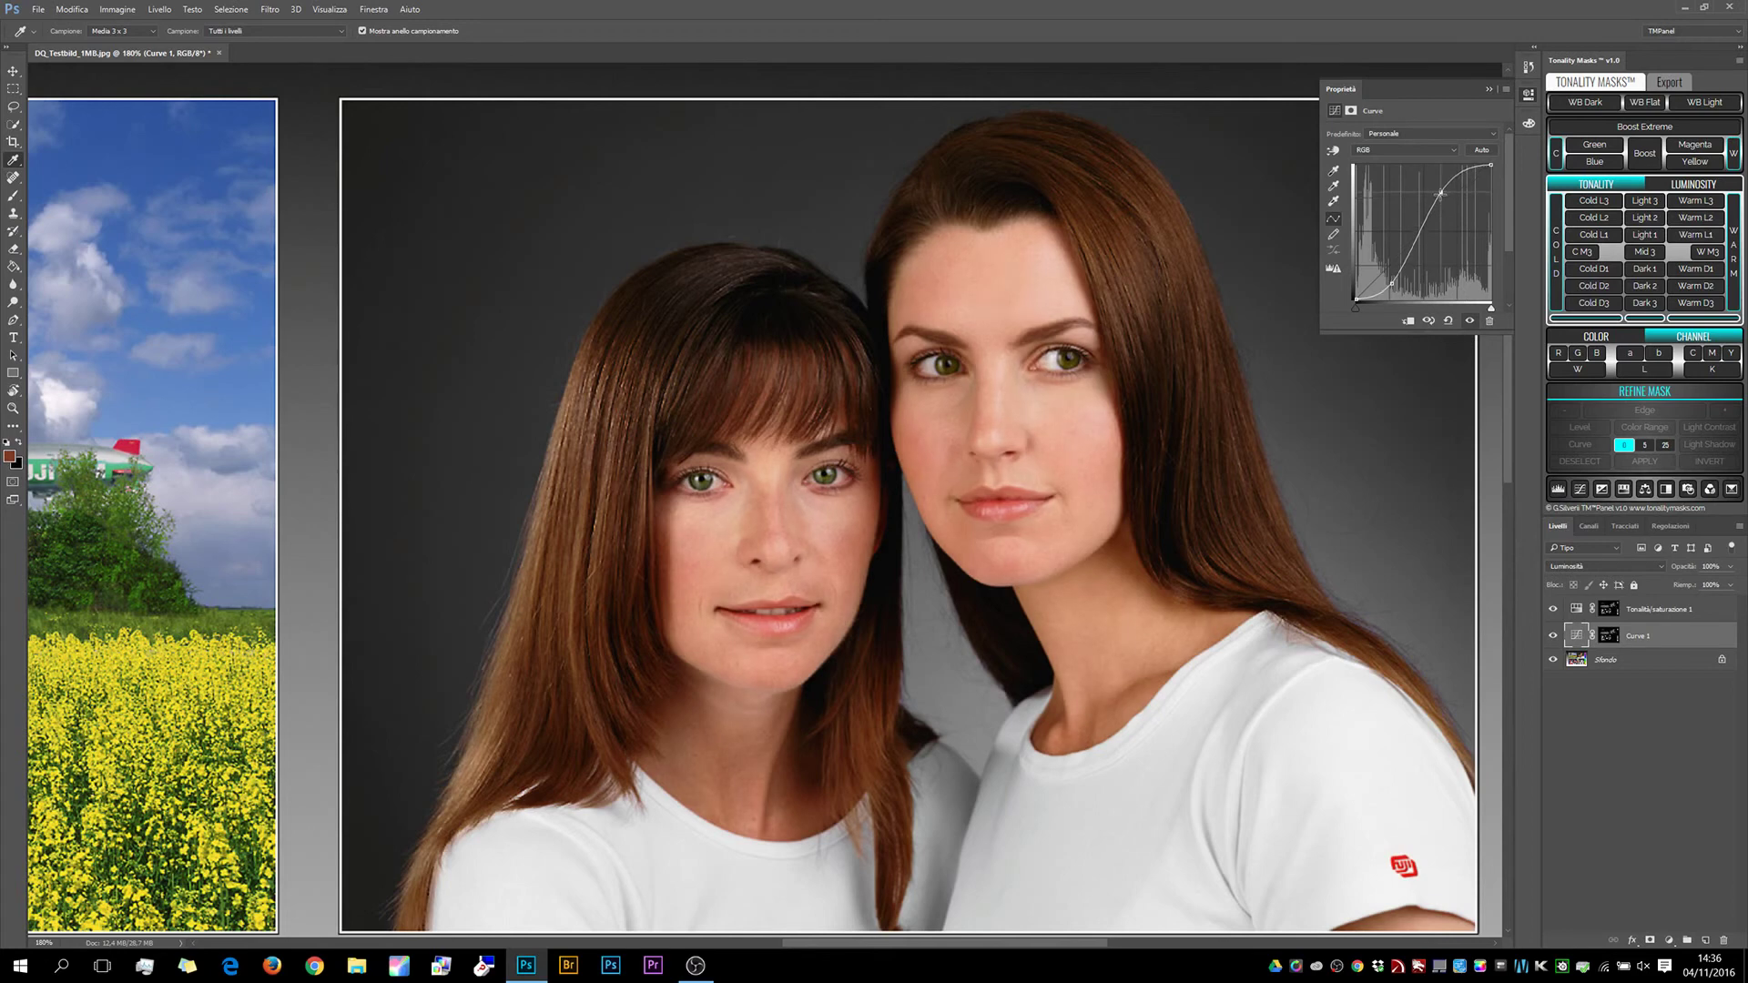
pyautogui.click(1553, 636)
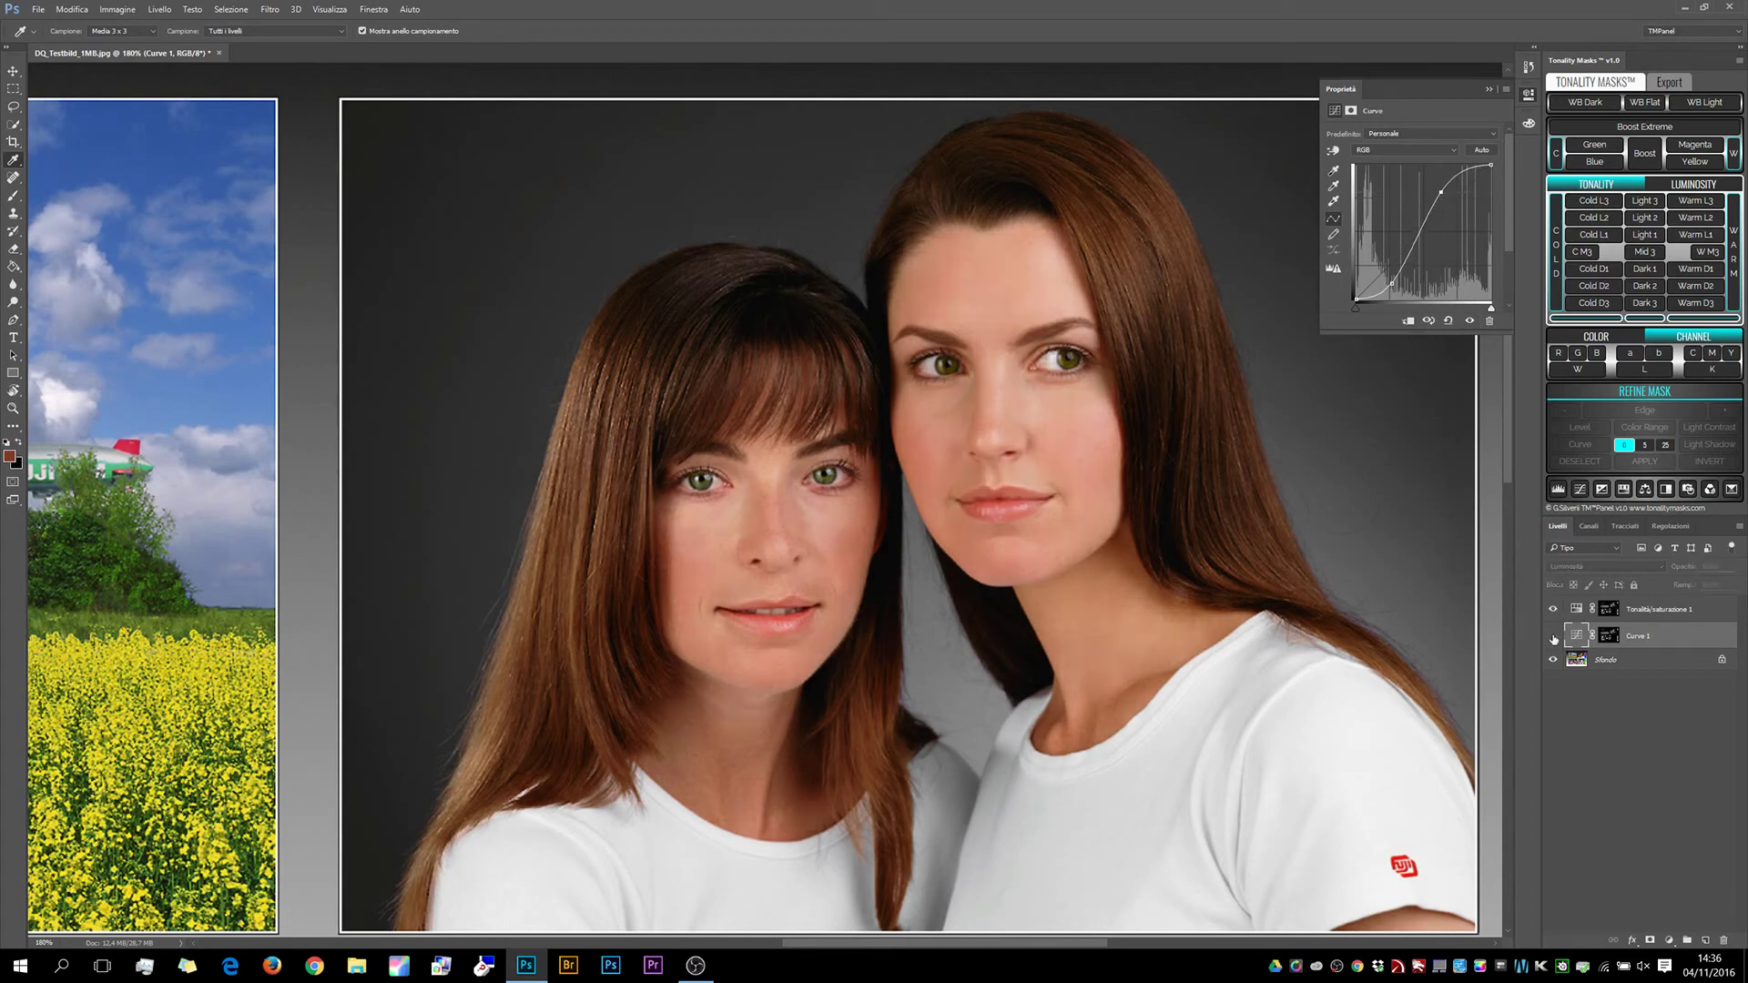
pyautogui.click(1553, 636)
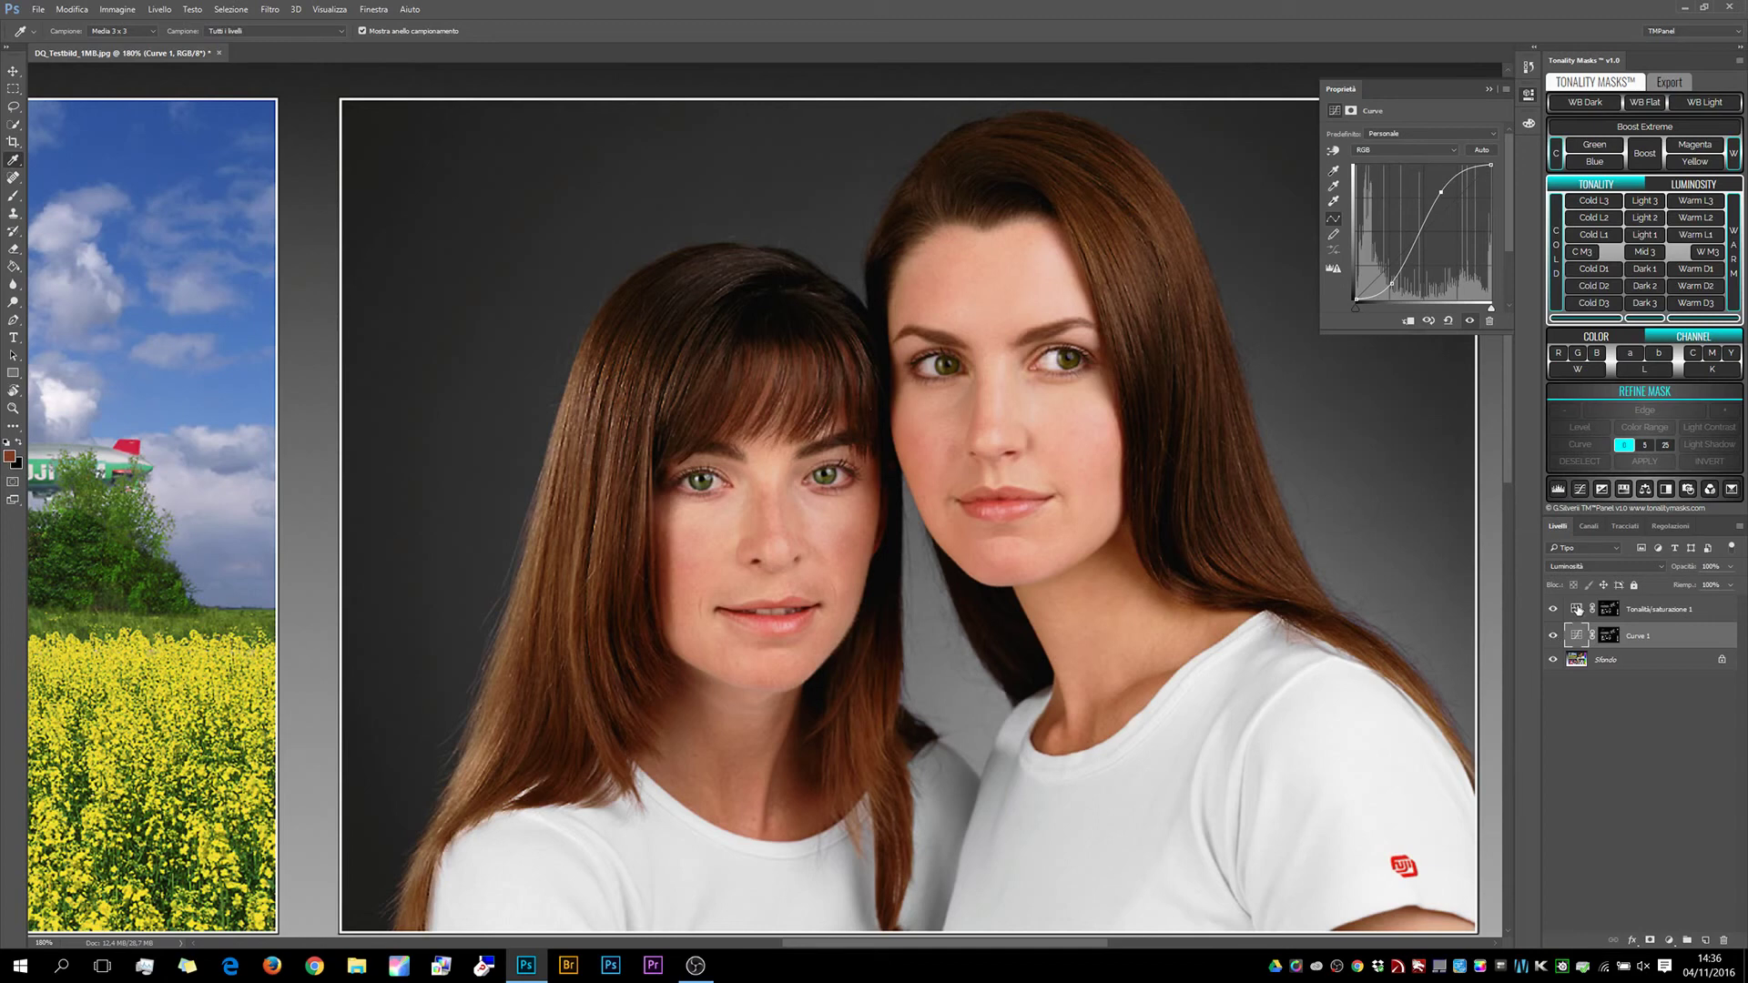
# Lower the Hue/Saturation 1 saturation to -24, then toggle the layer off and on to compare.
pyautogui.click(1577, 610)
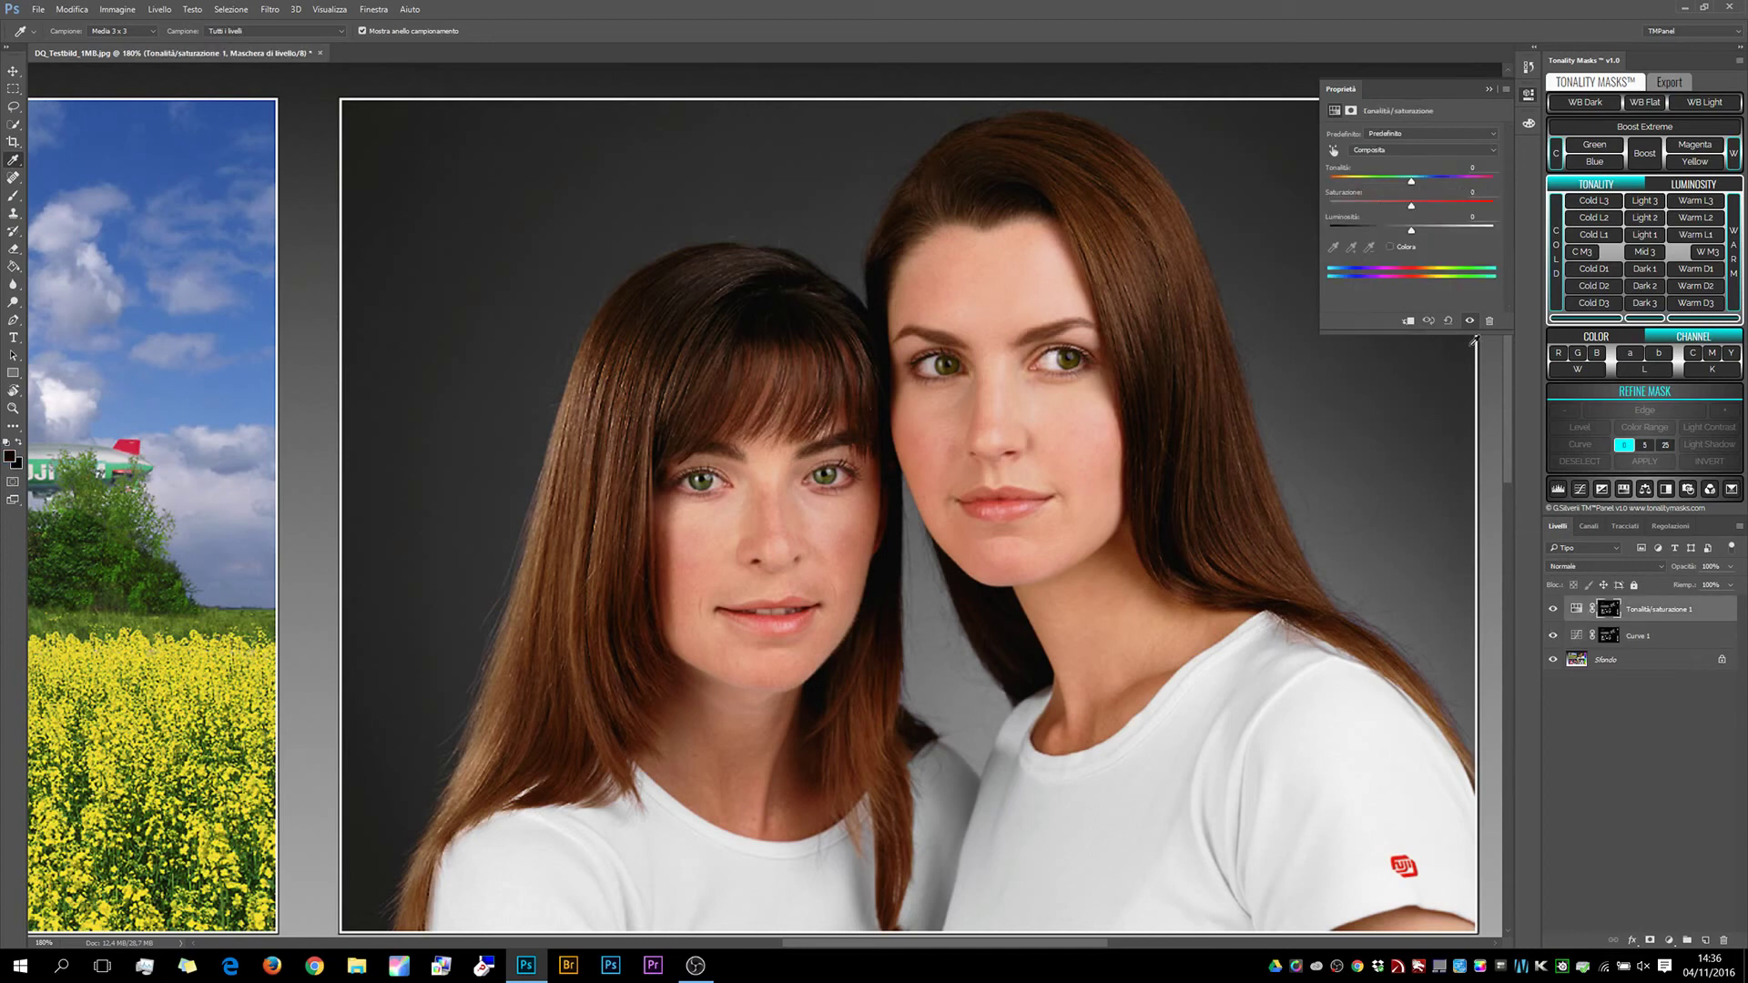
pyautogui.moveTo(1410, 206); pyautogui.dragTo(1387, 206)
pyautogui.click(1528, 94)
pyautogui.click(1554, 609)
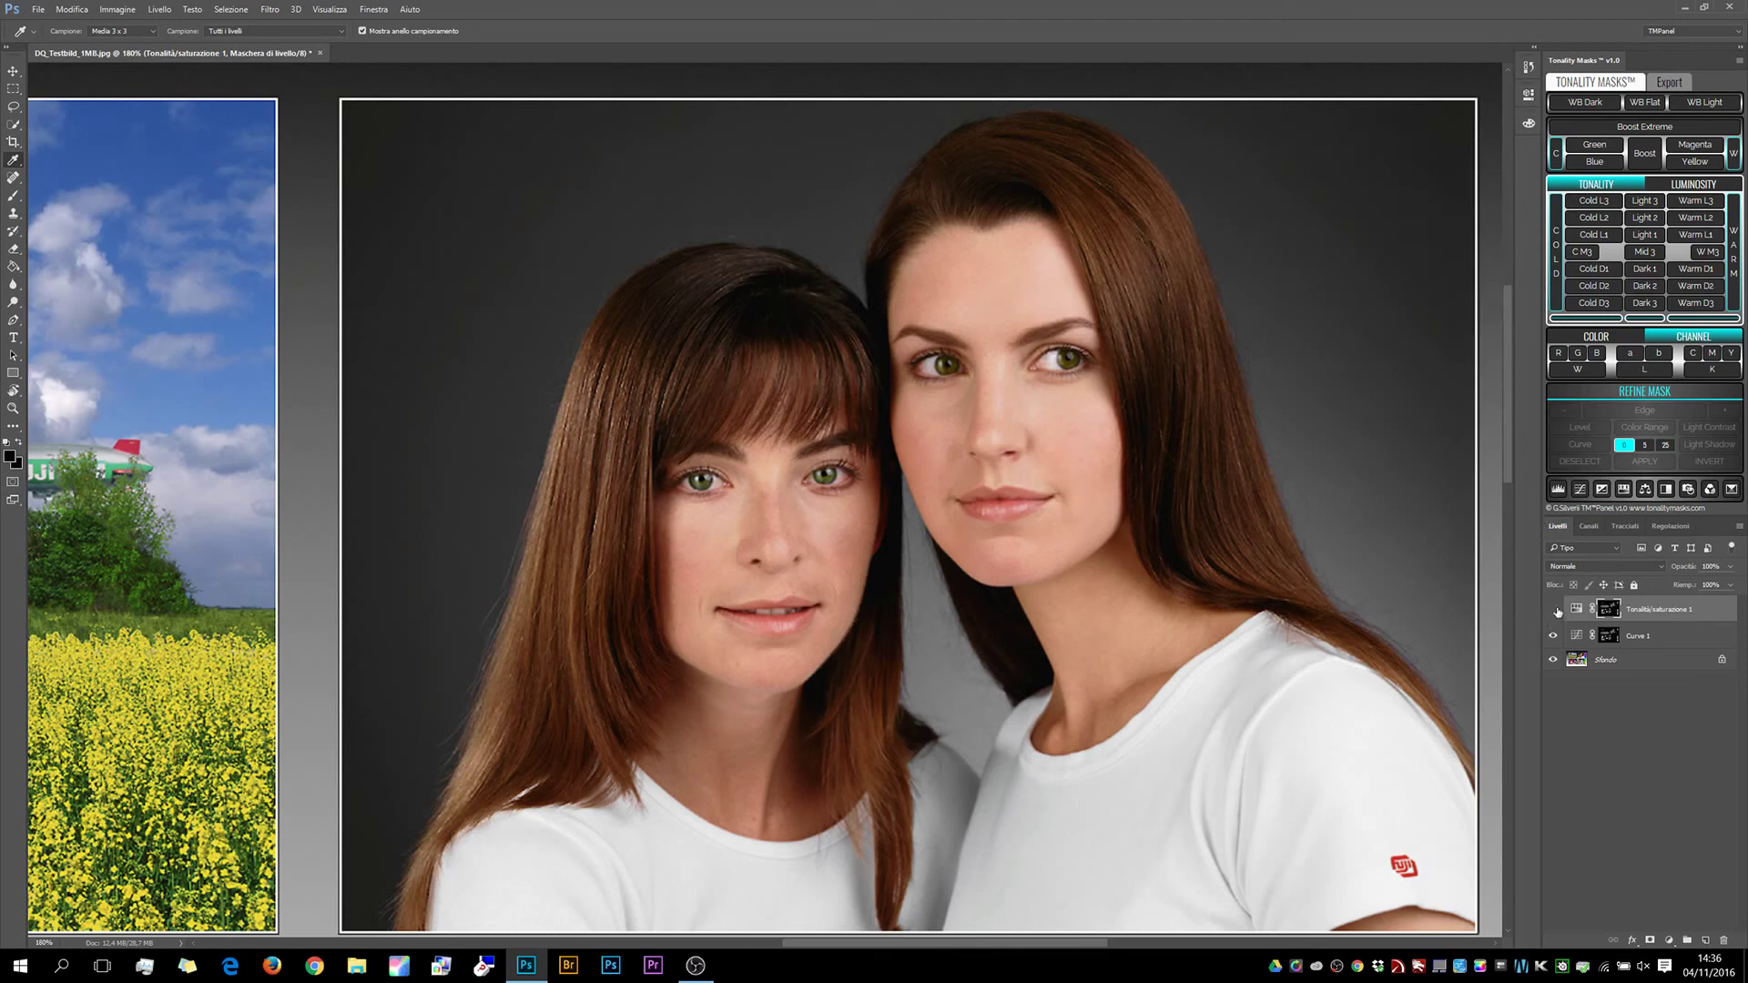
pyautogui.click(1554, 610)
pyautogui.click(1578, 636)
pyautogui.click(1580, 643)
pyautogui.click(1564, 661)
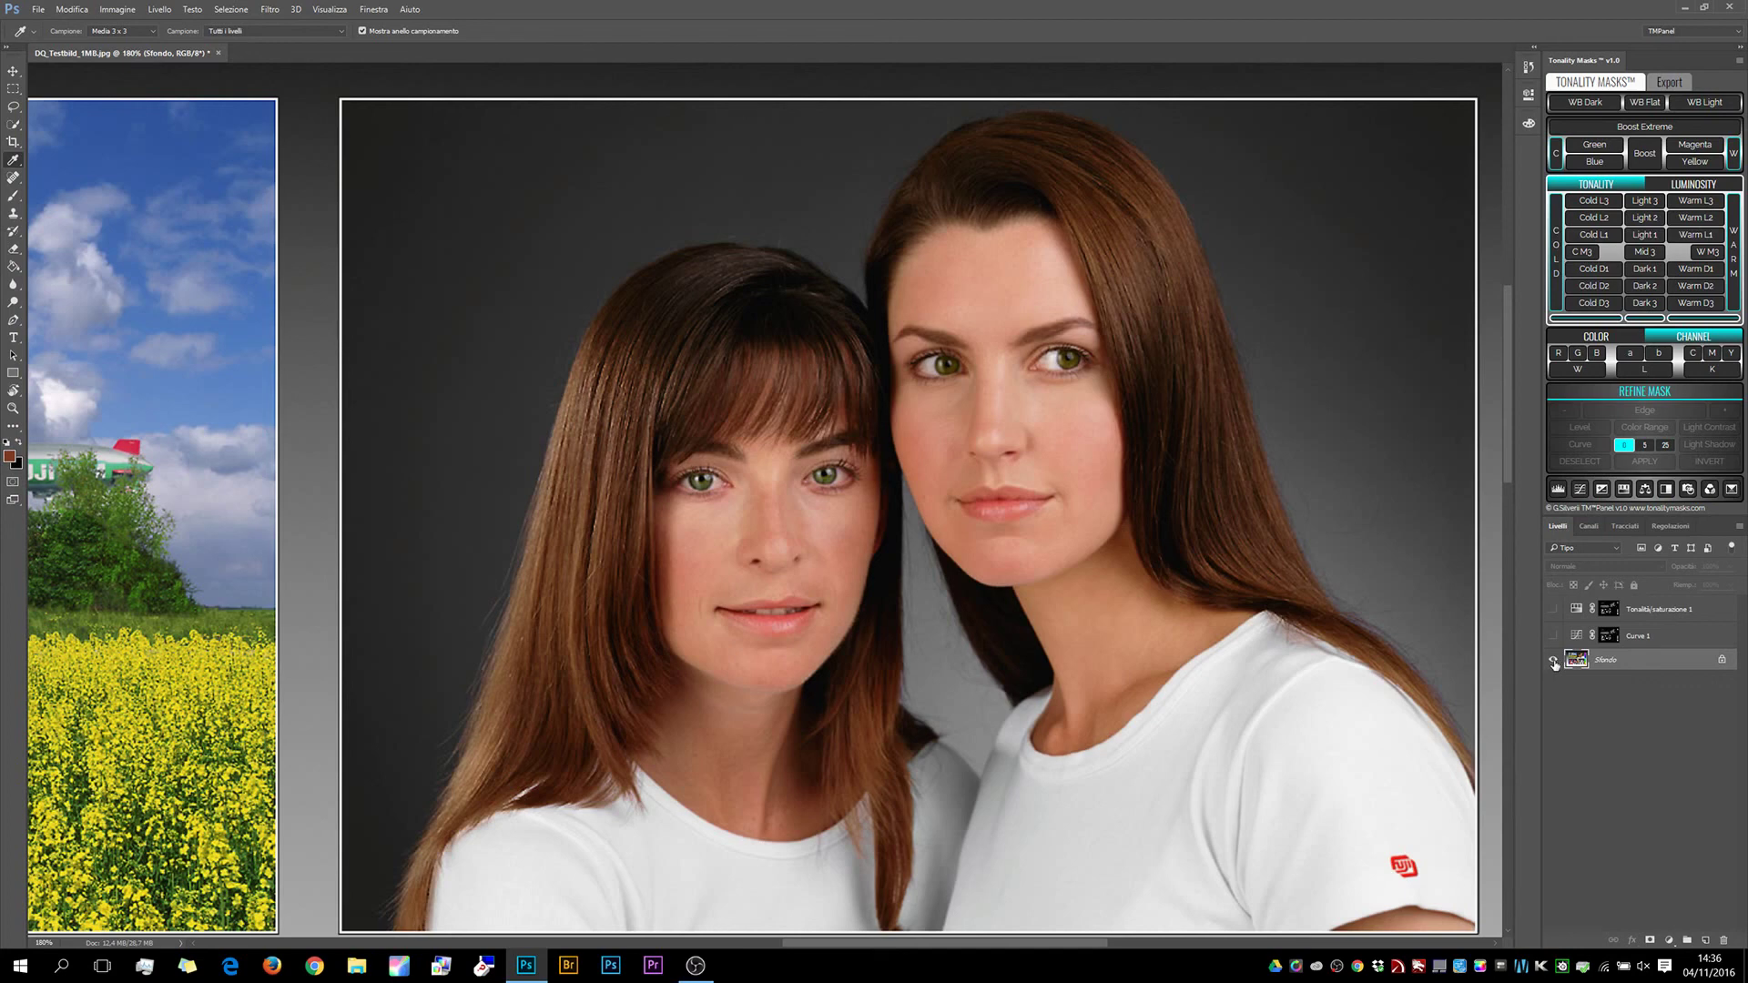
pyautogui.keyDown('alt'); pyautogui.click(1554, 662); pyautogui.keyUp('alt')
pyautogui.keyDown('alt'); pyautogui.click(1554, 662); pyautogui.keyUp('alt')
pyautogui.keyDown('alt'); pyautogui.click(1553, 662); pyautogui.keyUp('alt')
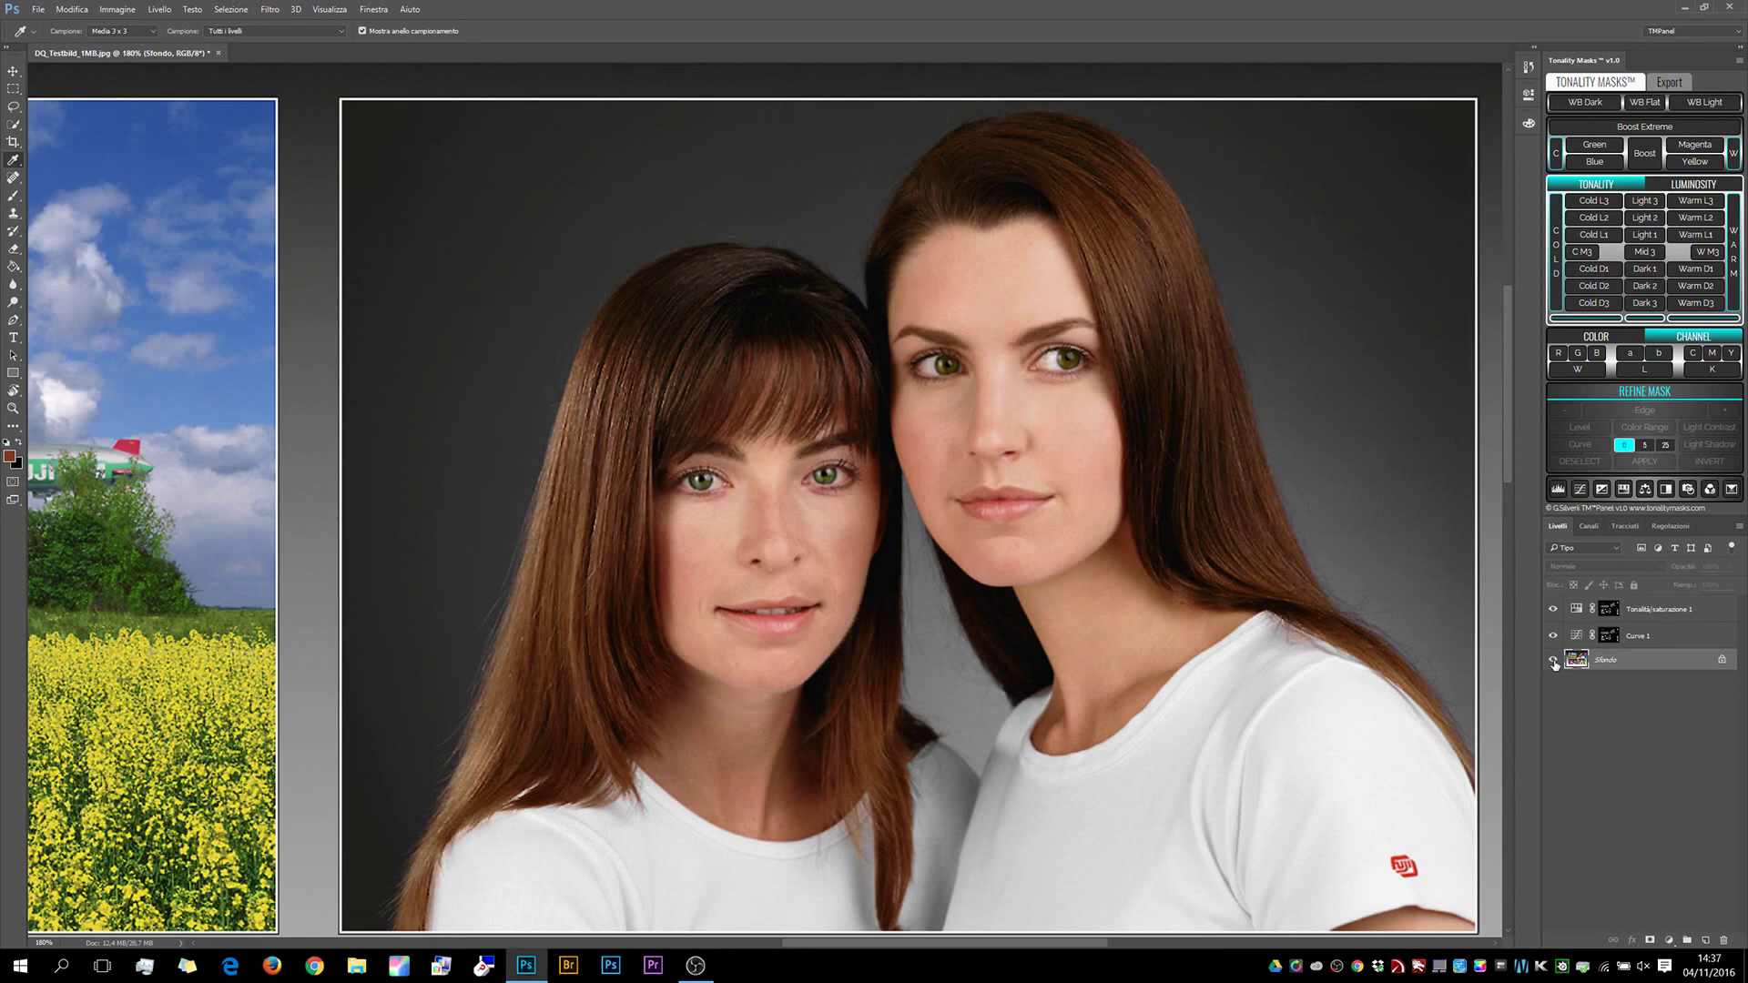
pyautogui.keyDown('alt'); pyautogui.click(1554, 662); pyautogui.keyUp('alt')
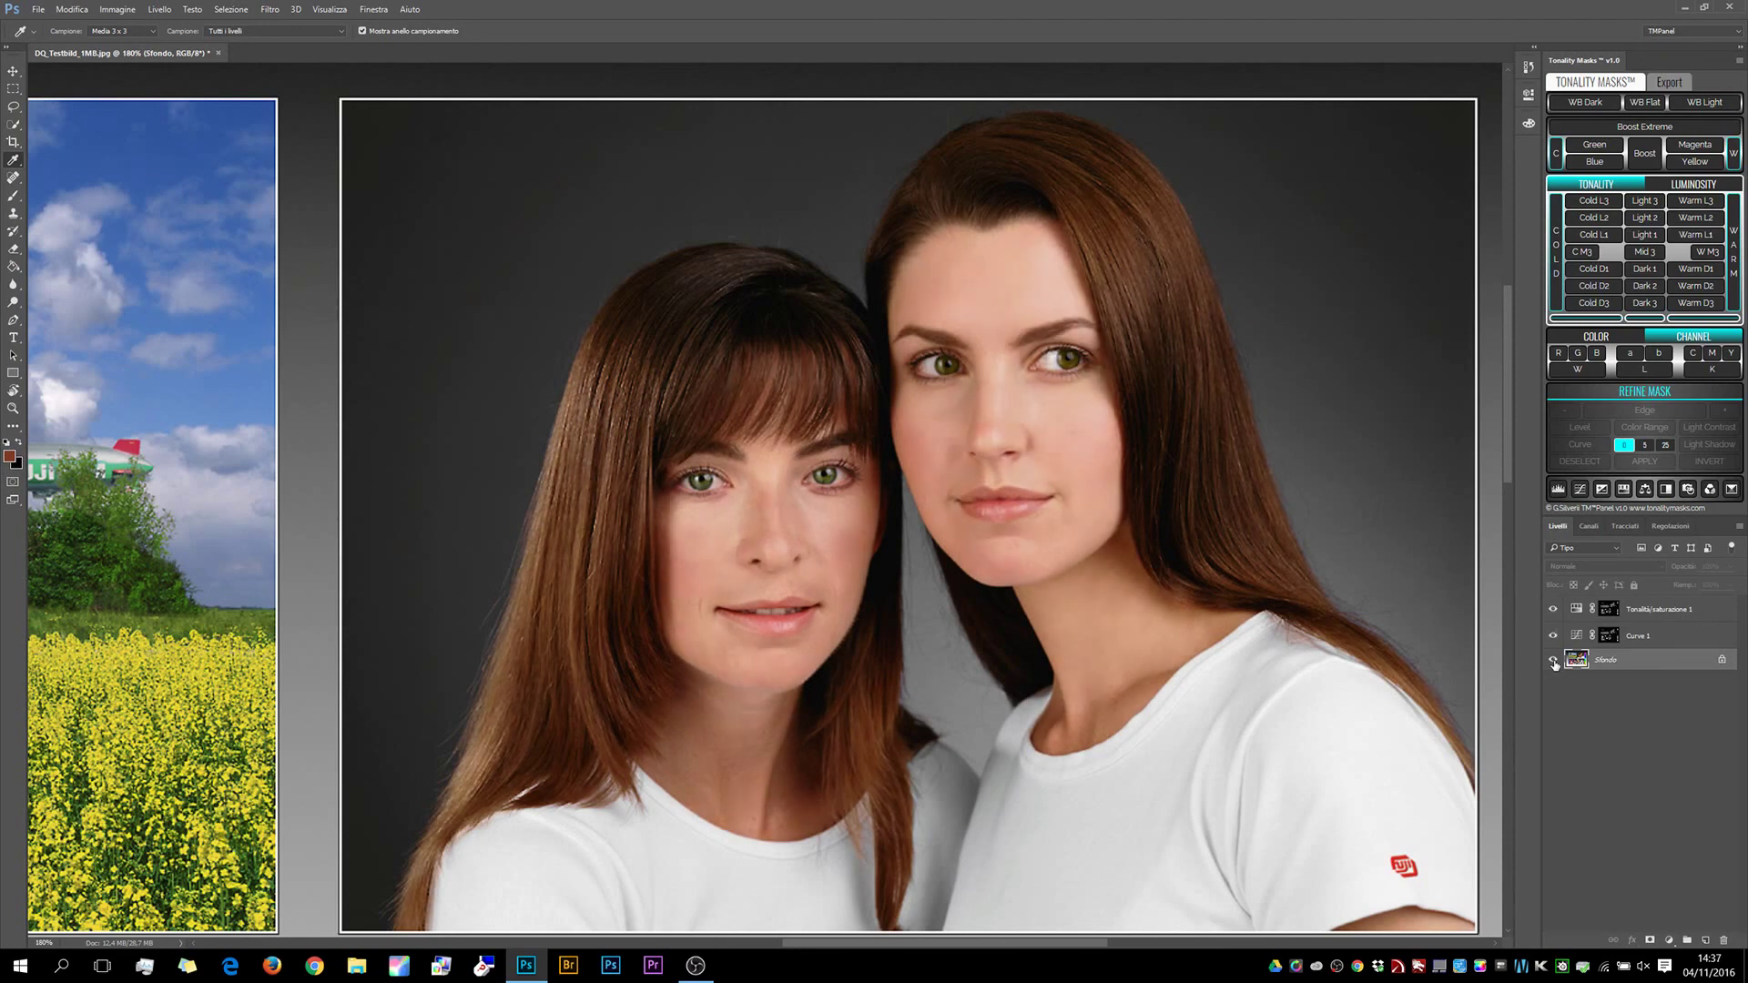